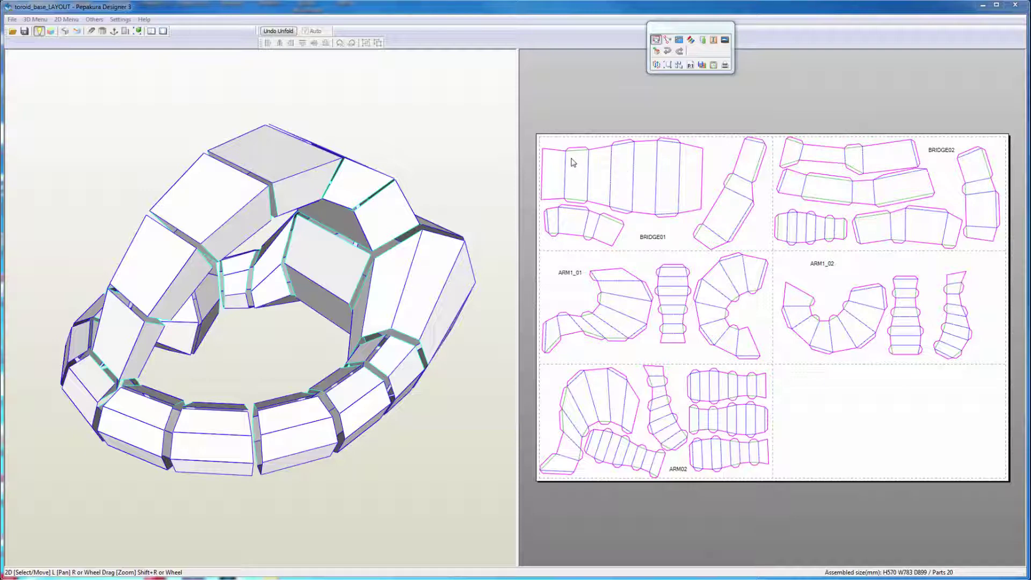
Zoom and pan the 2D layout to a close-up of the fan-shaped ARM1_01 piece around edge 45.
scroll(610, 166, up, 1)
scroll(652, 216, down, 1)
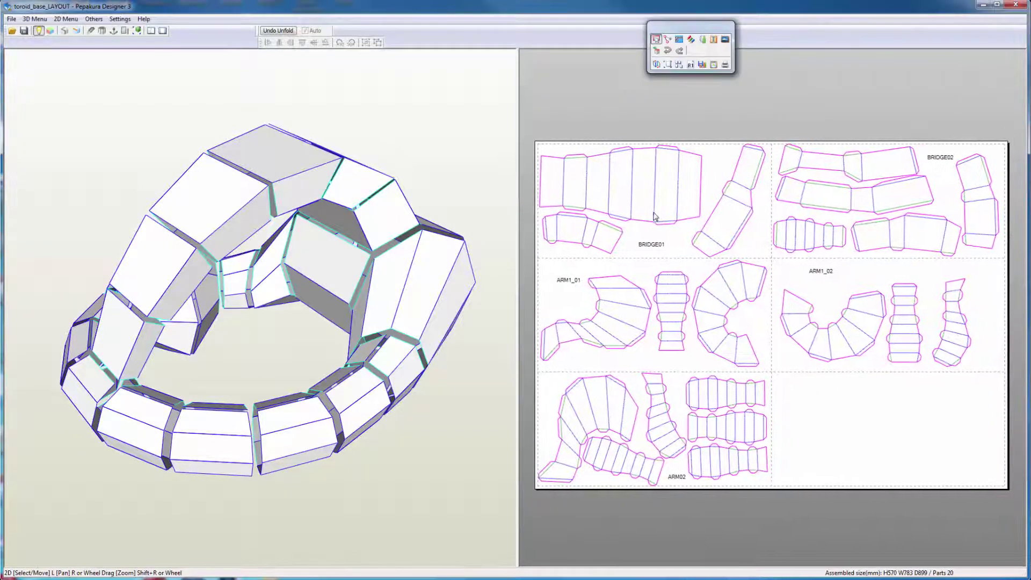
scroll(653, 217, up, 5)
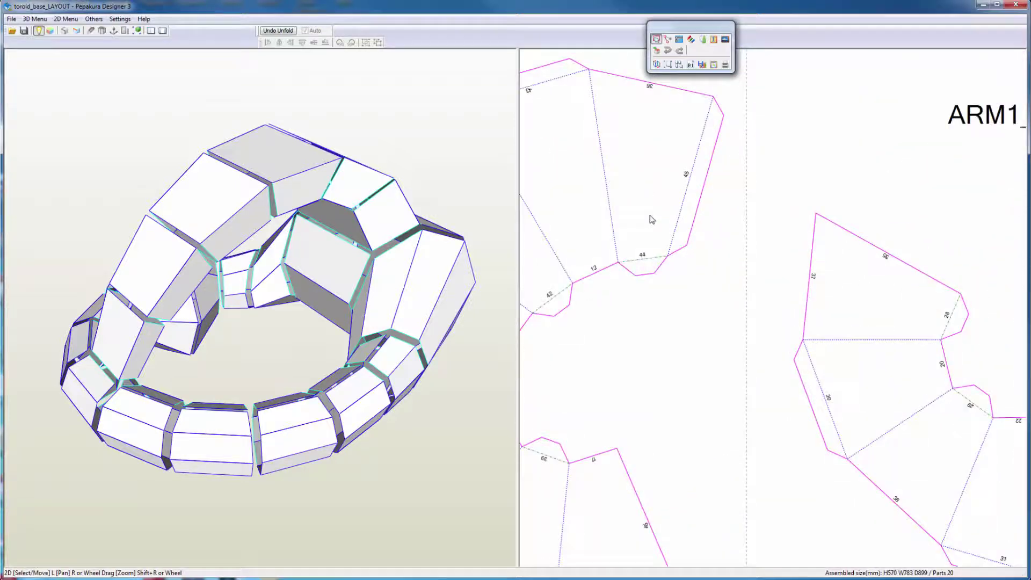
scroll(798, 215, down, 3)
scroll(796, 213, up, 5)
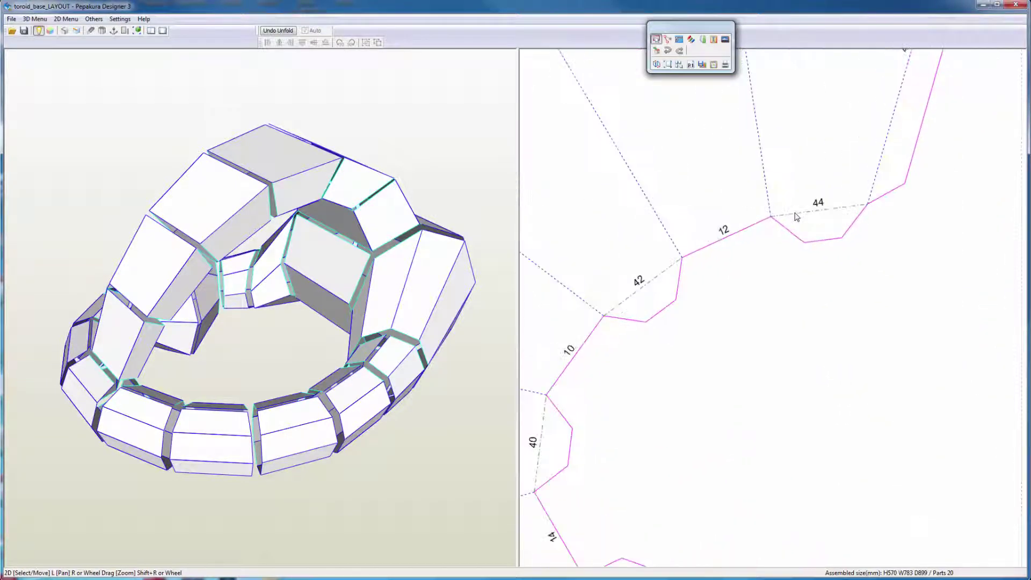
right_drag(795, 213, 771, 415)
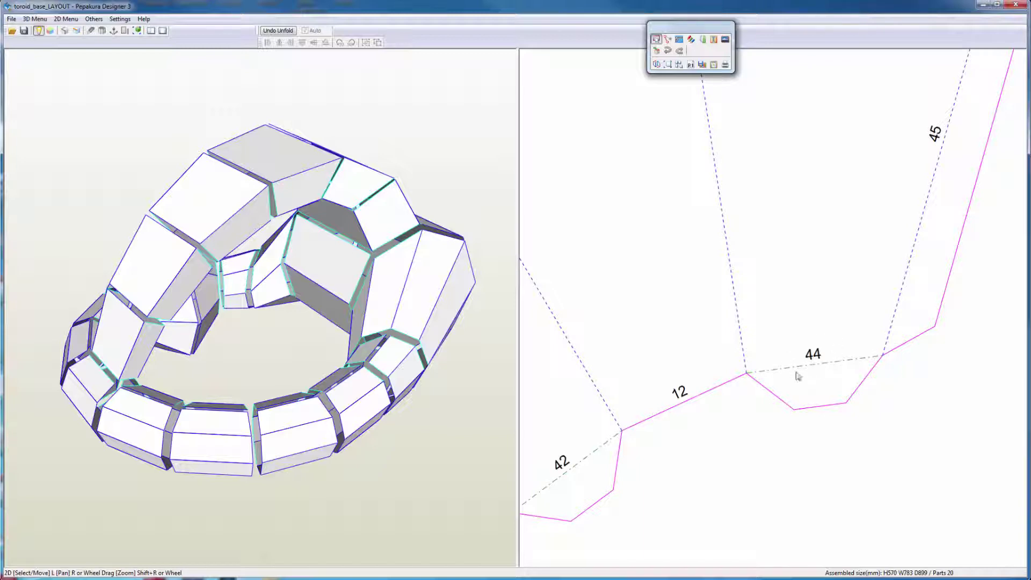
drag(800, 359, 829, 374)
scroll(828, 363, down, 3)
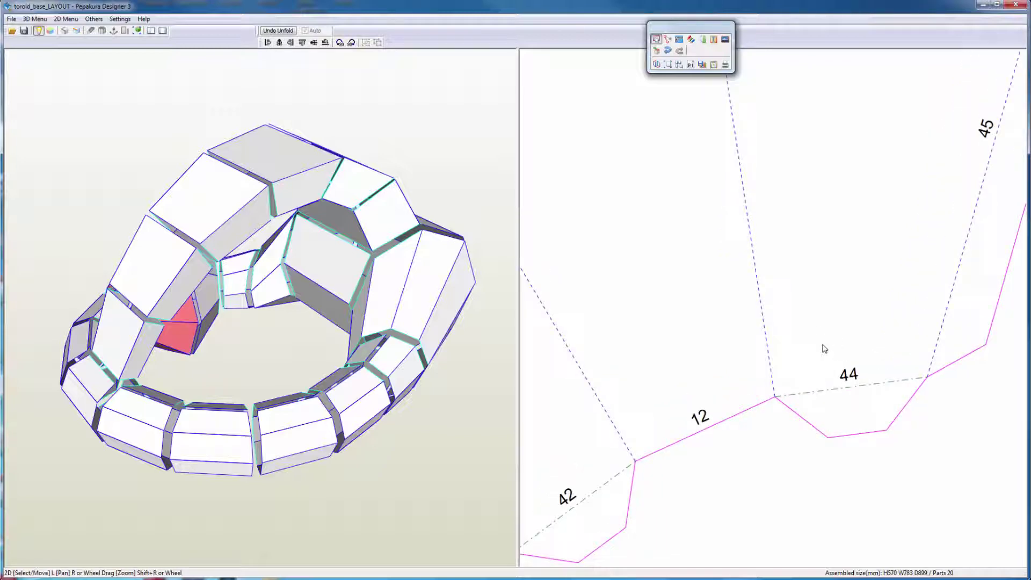
scroll(823, 349, down, 10)
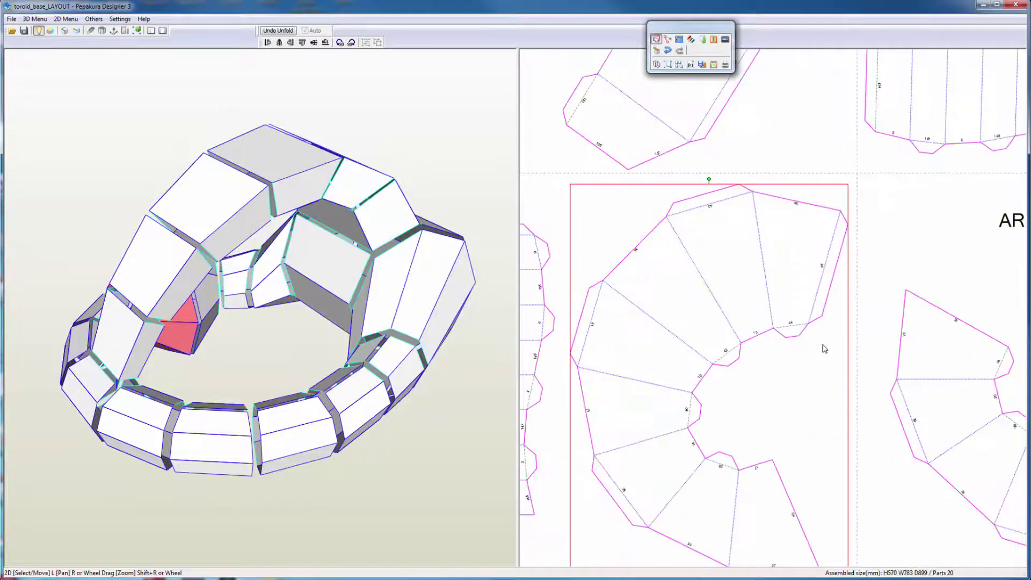
scroll(824, 349, up, 5)
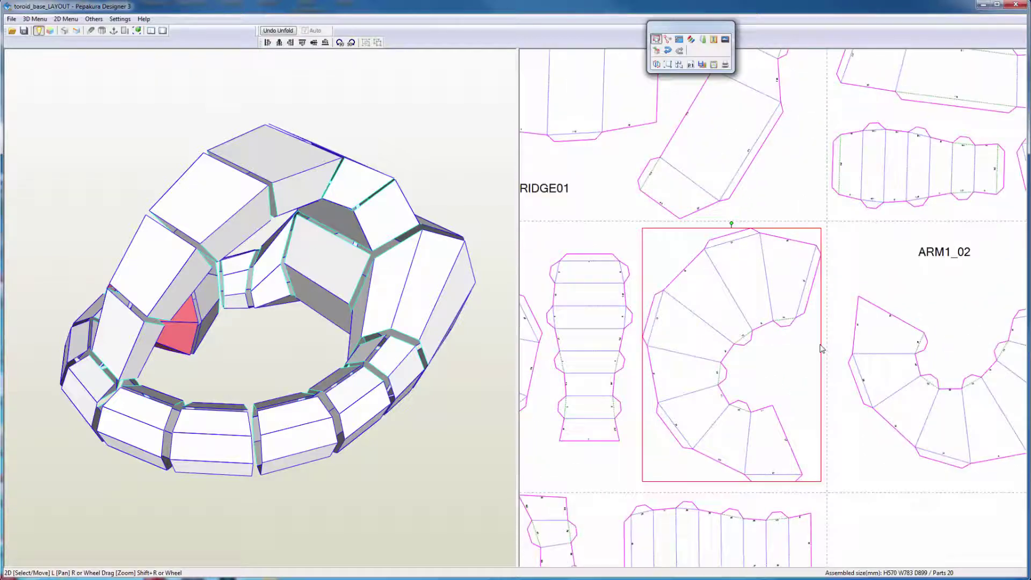
With Join/Disjoin, show where the fan piece's edge 44 connects, then zoom out to the whole sheet.
click(679, 39)
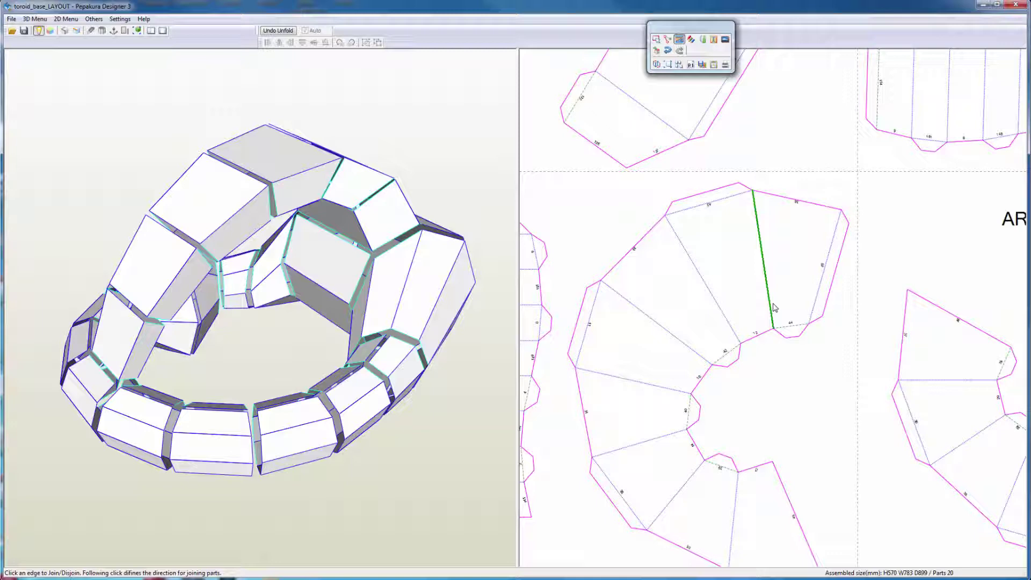
click(785, 325)
scroll(785, 326, up, 2)
scroll(785, 327, down, 2)
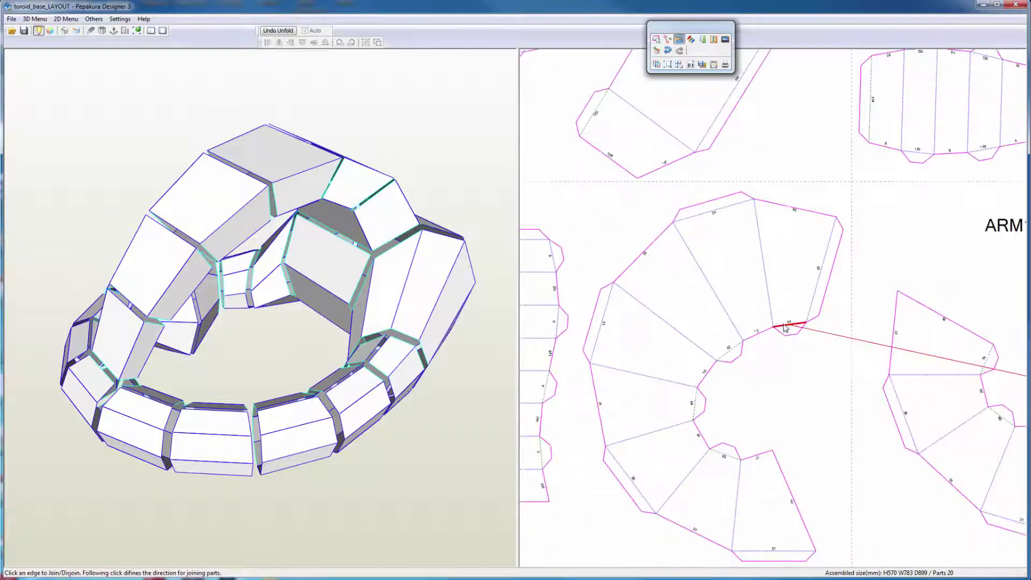
scroll(785, 326, down, 4)
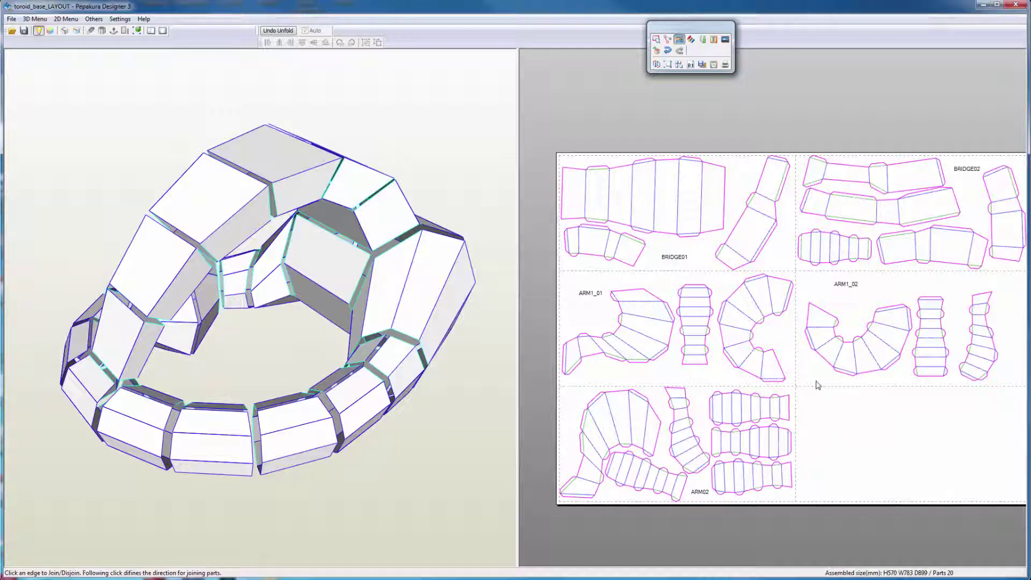
Dock the floating 2D tool palette into the top toolbar, then pull it back out to float.
right_drag(843, 413, 825, 407)
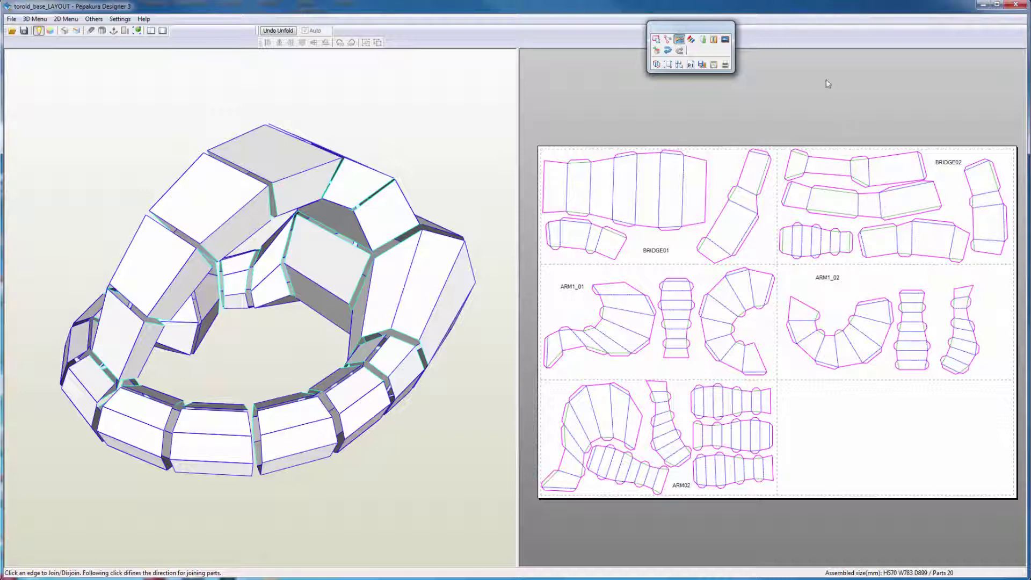
double_click(688, 30)
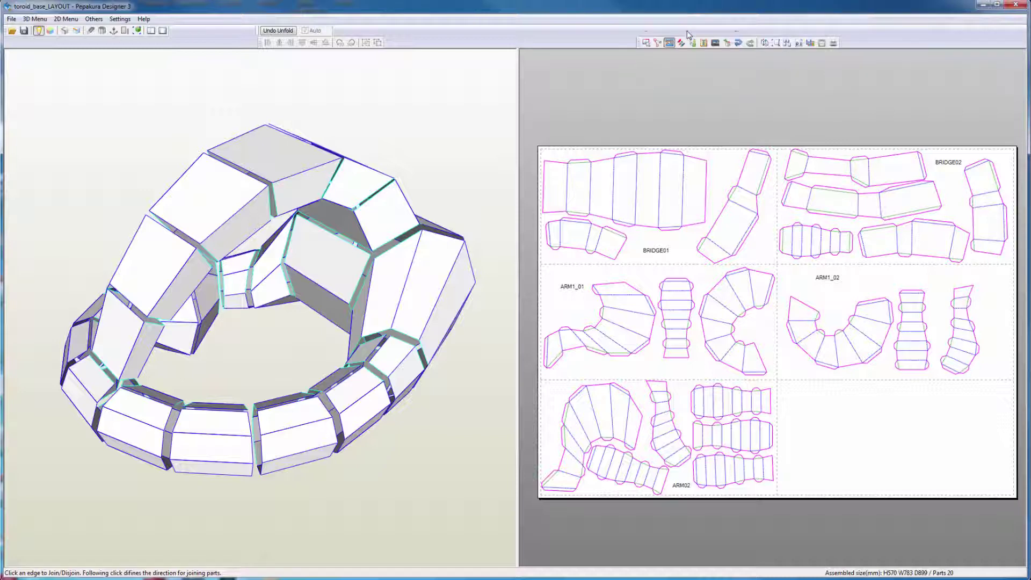
drag(639, 45, 636, 80)
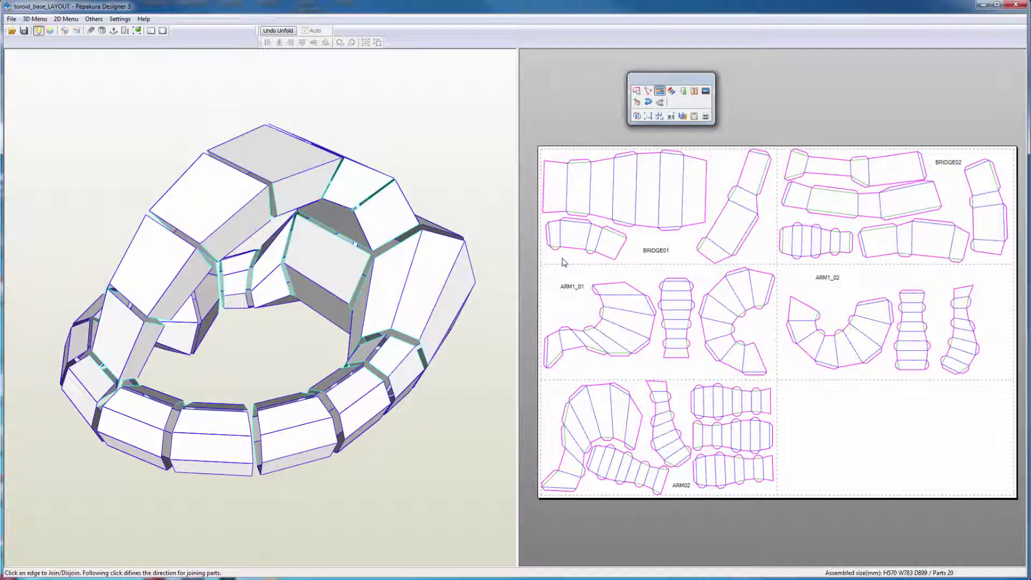
In Print and Paper Settings, choose an Other paper size of 1219 mm wide by 610 mm high.
click(92, 20)
mouse_move(65, 26)
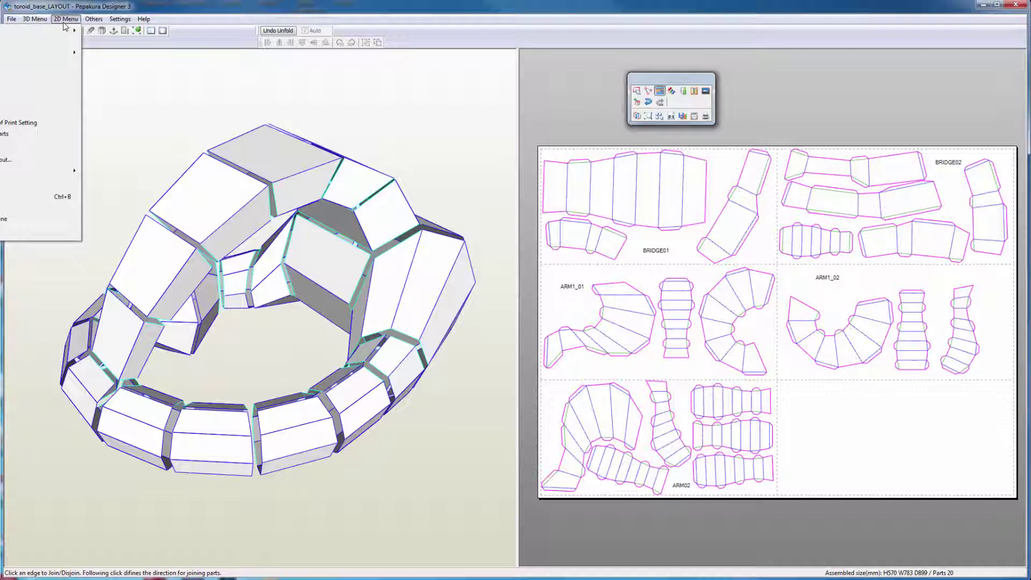
mouse_move(120, 21)
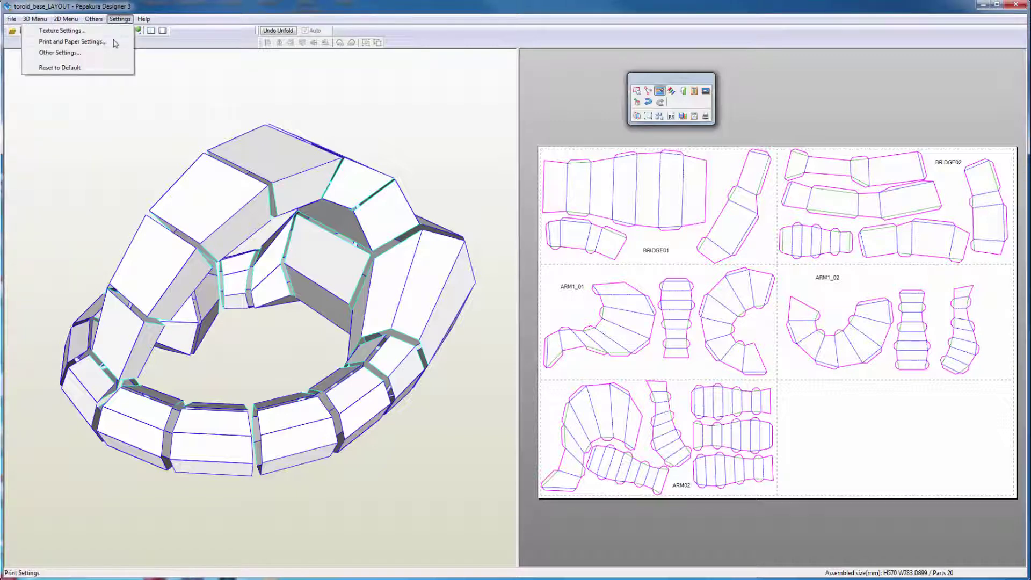
click(72, 42)
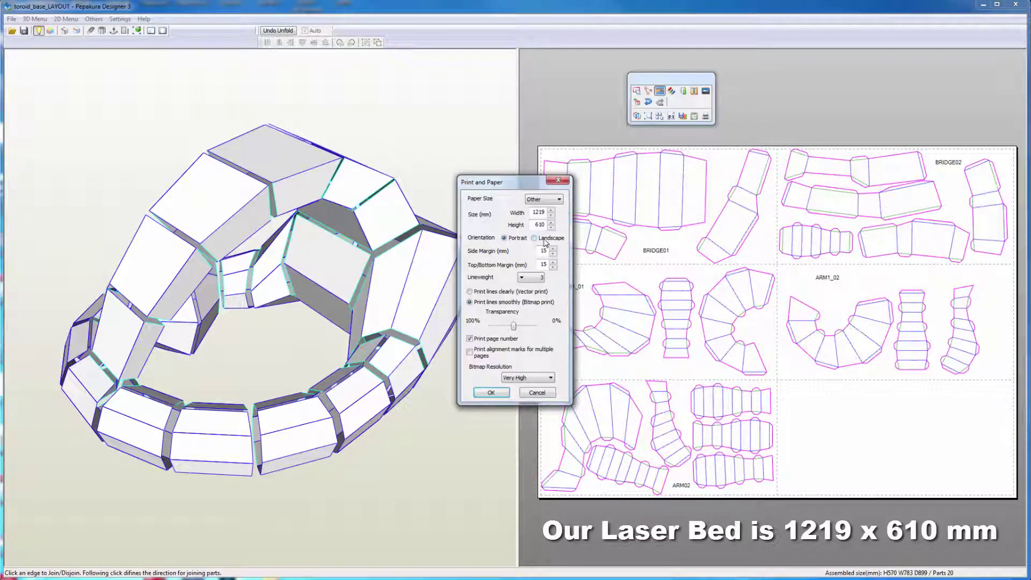
click(505, 392)
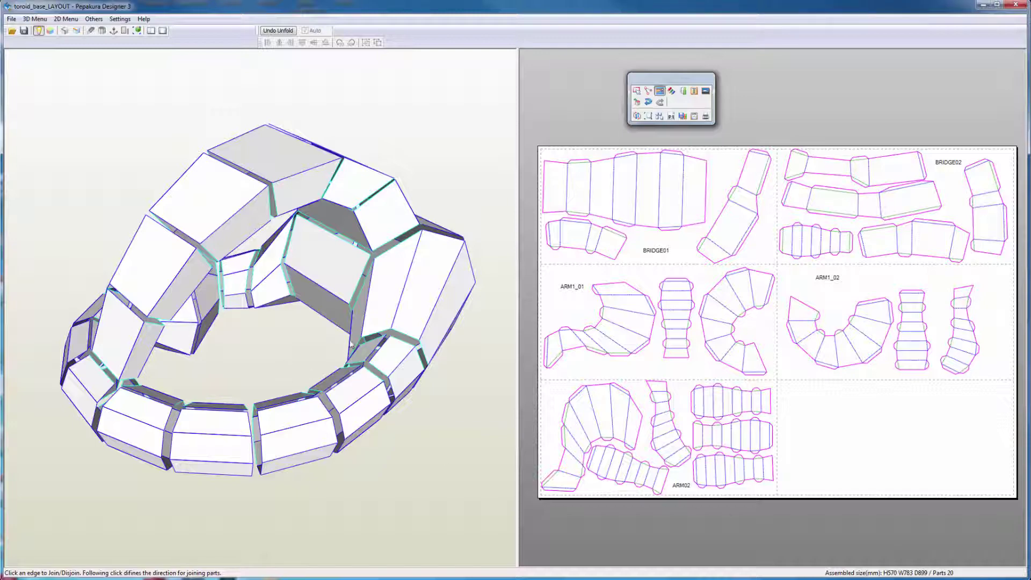
Select all the BRIDGE01 and BRIDGE02 parts and orbit the 3D model to see the bridge.
drag(257, 361, 328, 358)
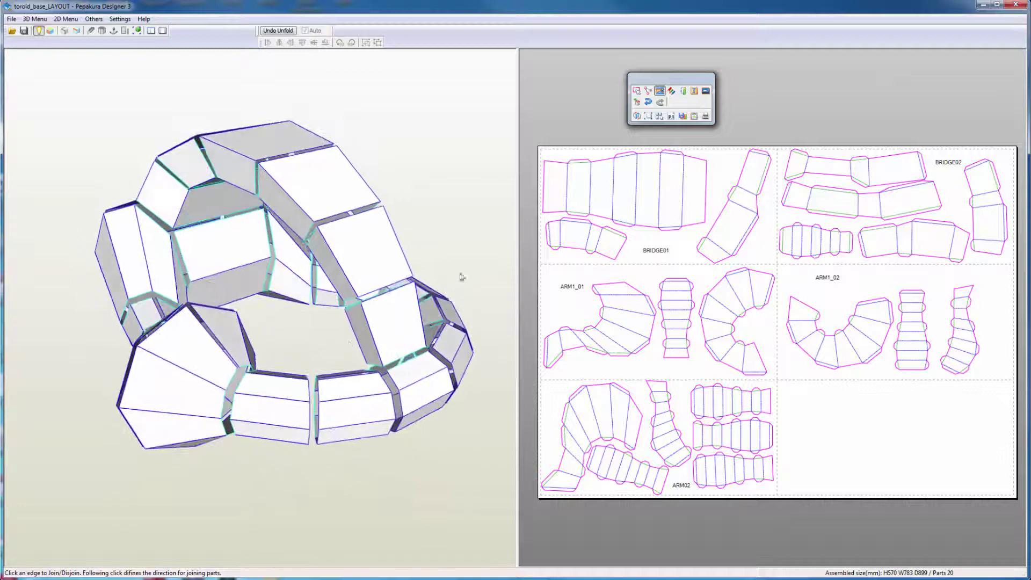
click(636, 90)
click(649, 173)
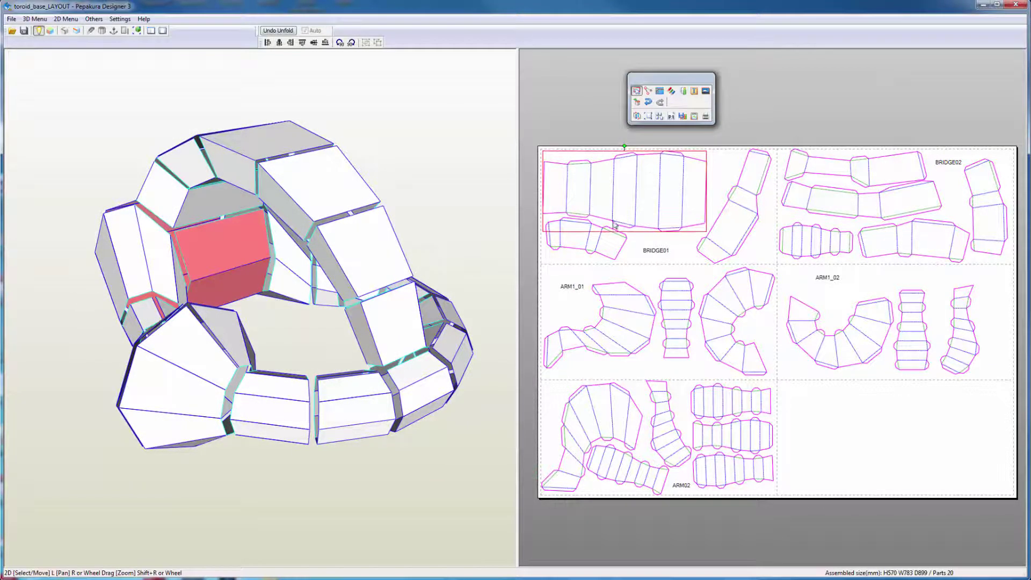
click(610, 248)
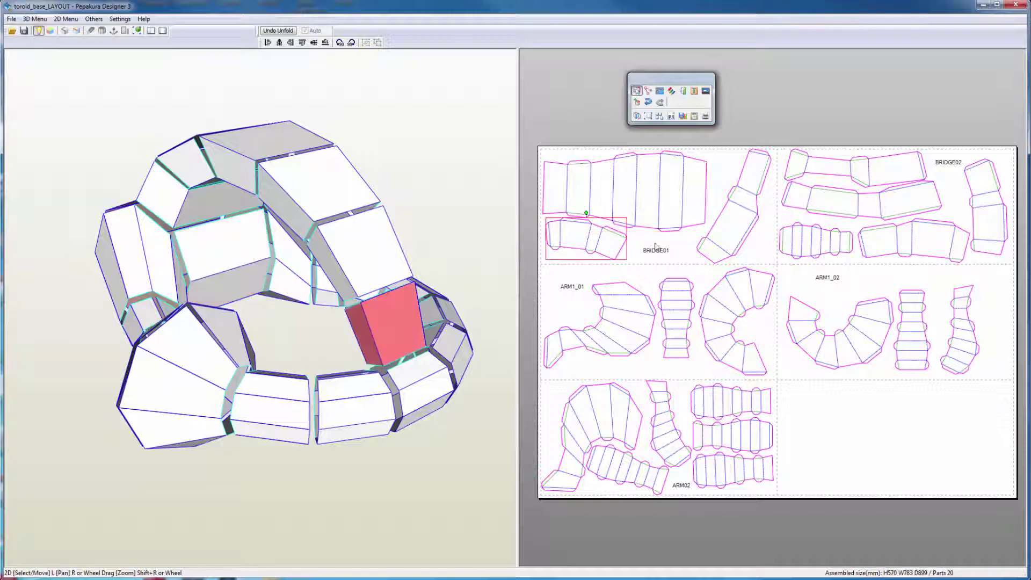
shift+click(633, 195)
shift+click(742, 232)
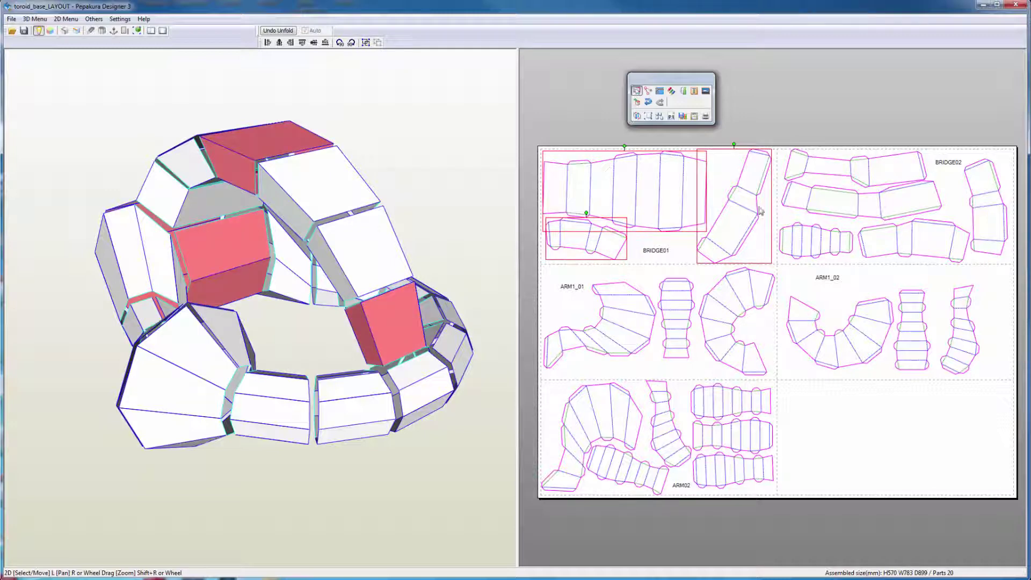
shift+click(844, 178)
shift+click(850, 208)
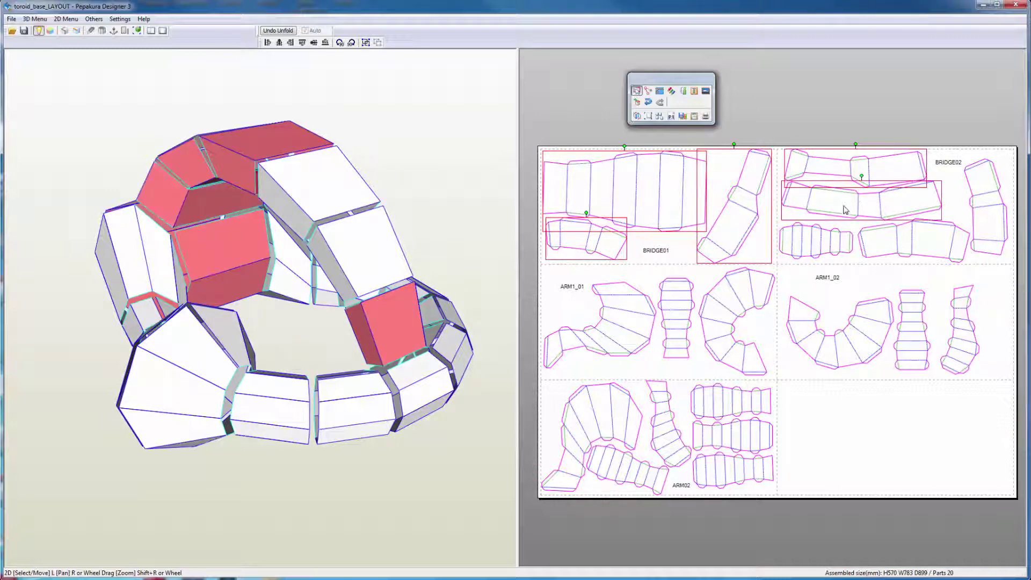
shift+click(827, 243)
shift+click(879, 244)
shift+click(981, 189)
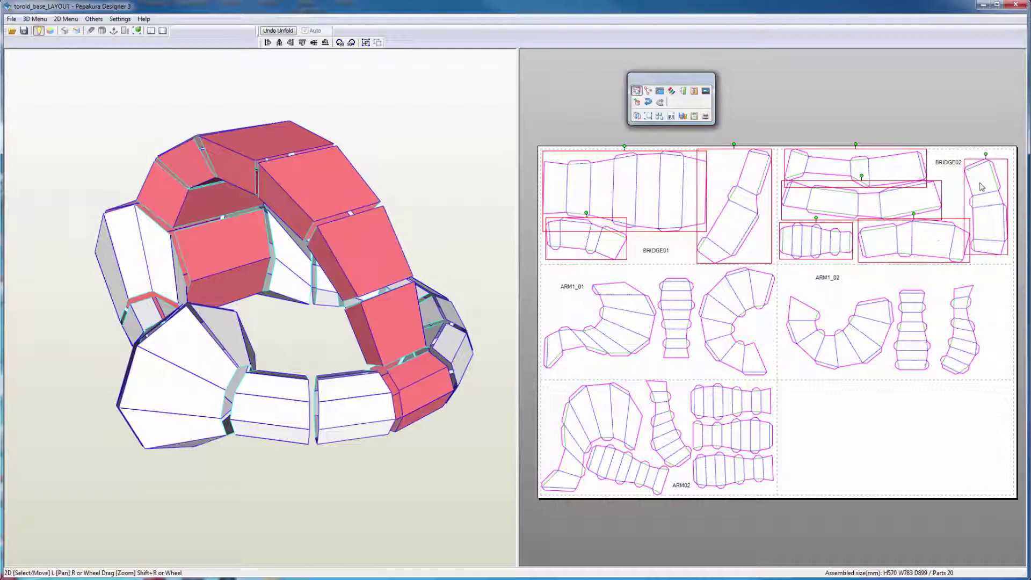
drag(392, 227, 430, 227)
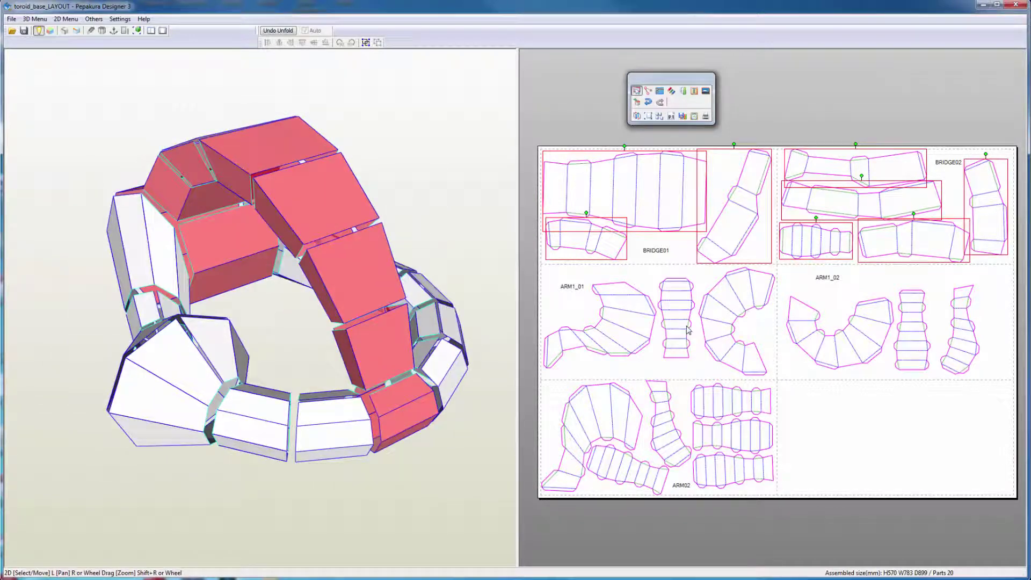
Select the three ARM1_01 parts and three ARM1_02 parts, then turn the toroid.
click(637, 329)
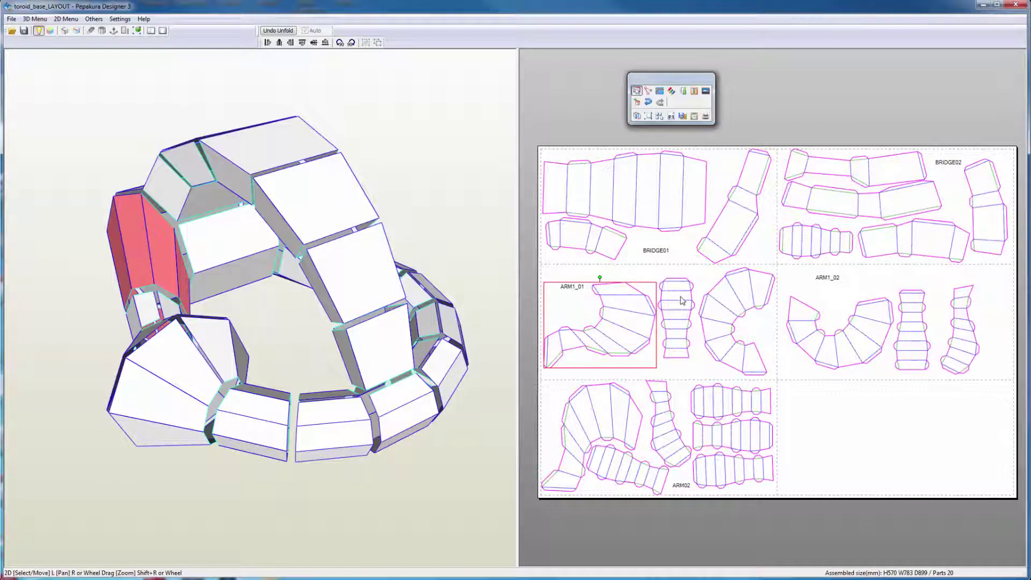
shift+click(681, 300)
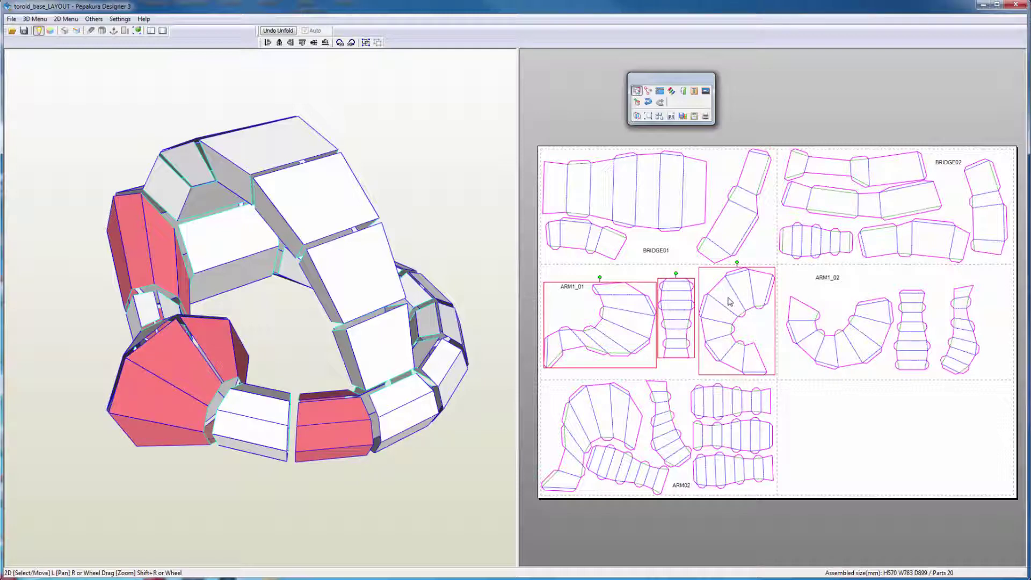
shift+click(728, 302)
shift+click(801, 328)
shift+click(909, 340)
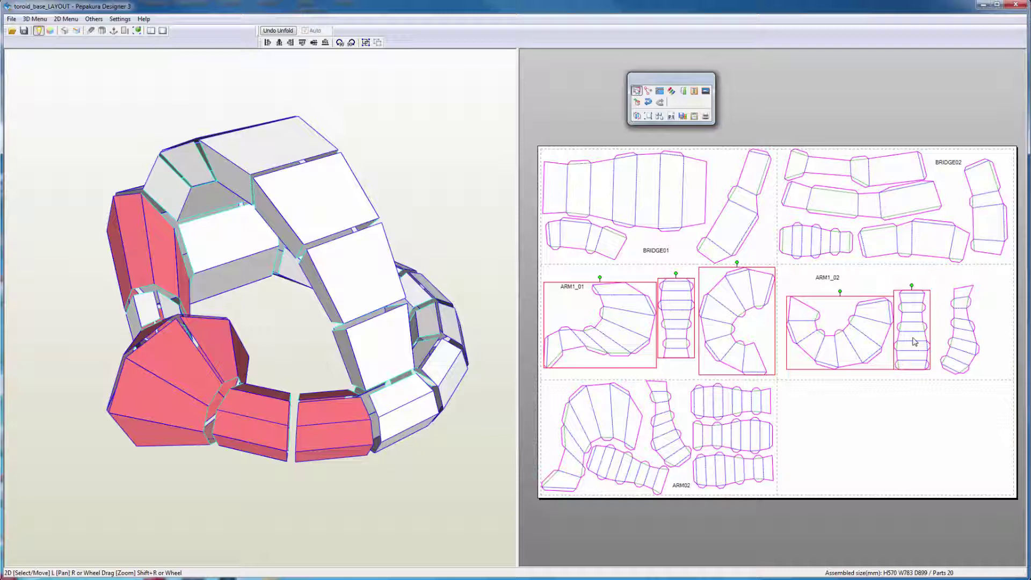
shift+click(963, 337)
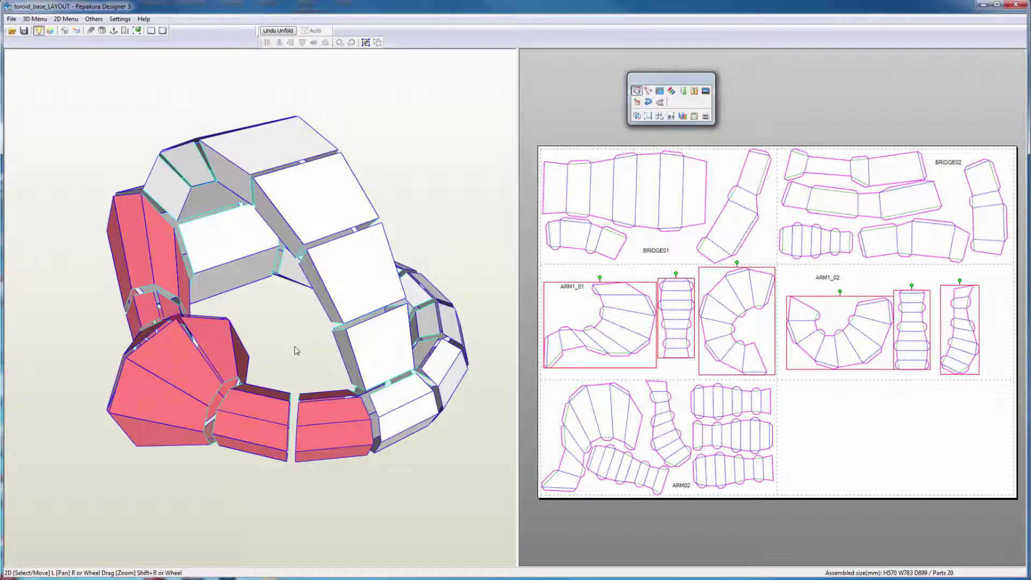
mouse_move(295, 349)
mouse_down()
mouse_move(321, 347)
mouse_move(290, 345)
mouse_up()
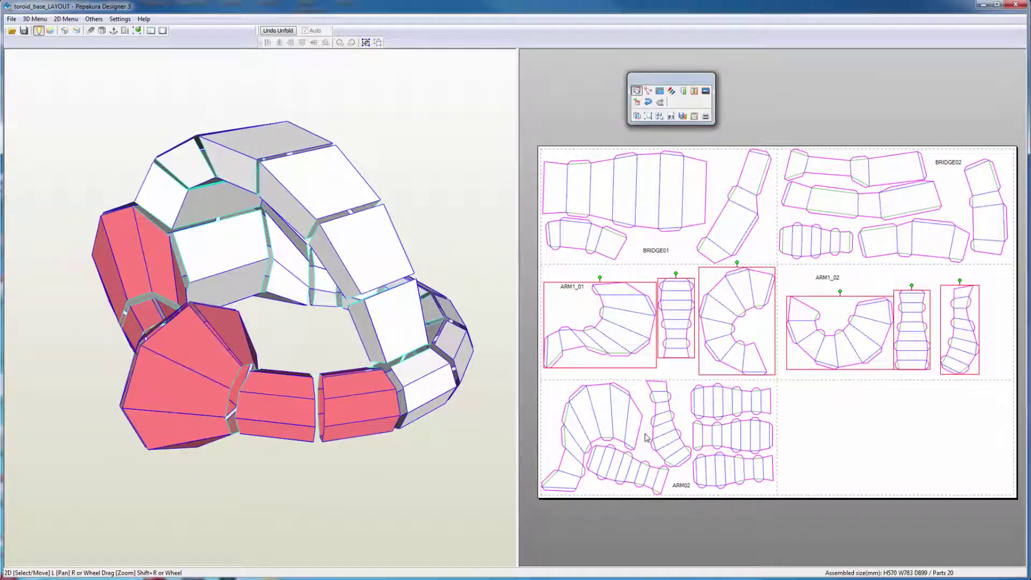
Select the six ARM02 parts and rotate the toroid to see them highlighted in red.
click(707, 408)
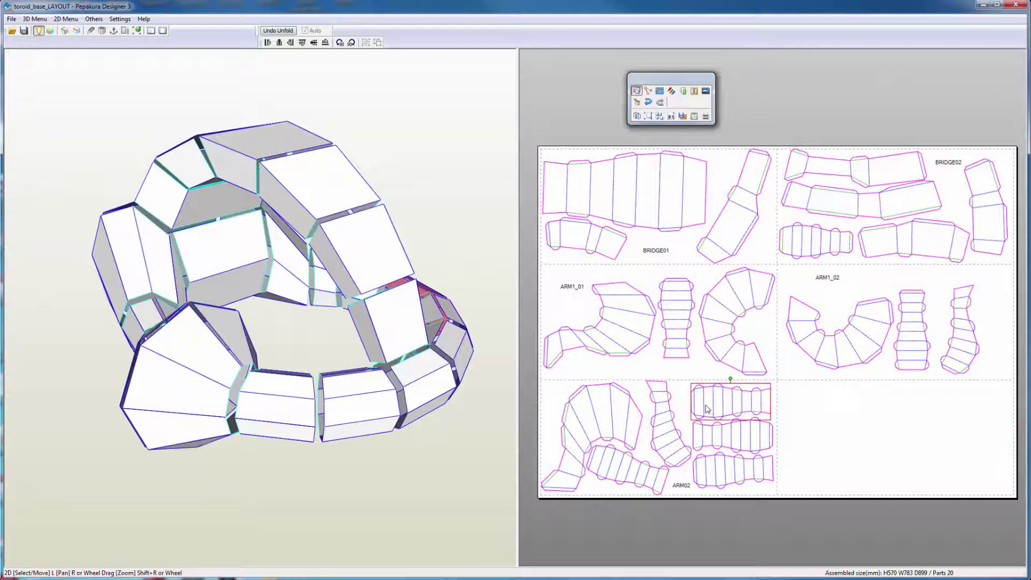
shift+click(723, 443)
shift+click(724, 468)
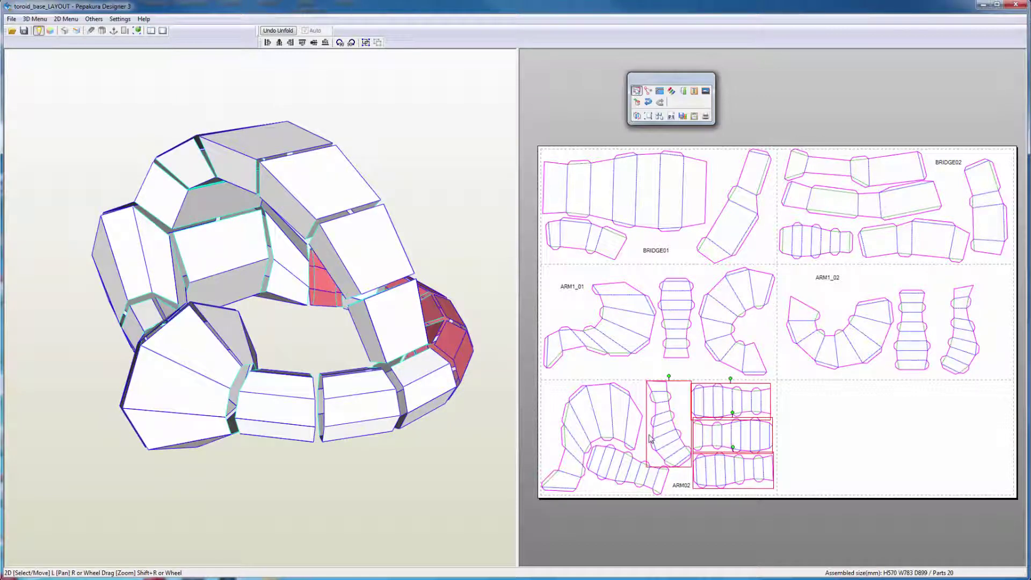
shift+click(667, 439)
shift+click(626, 419)
shift+click(625, 454)
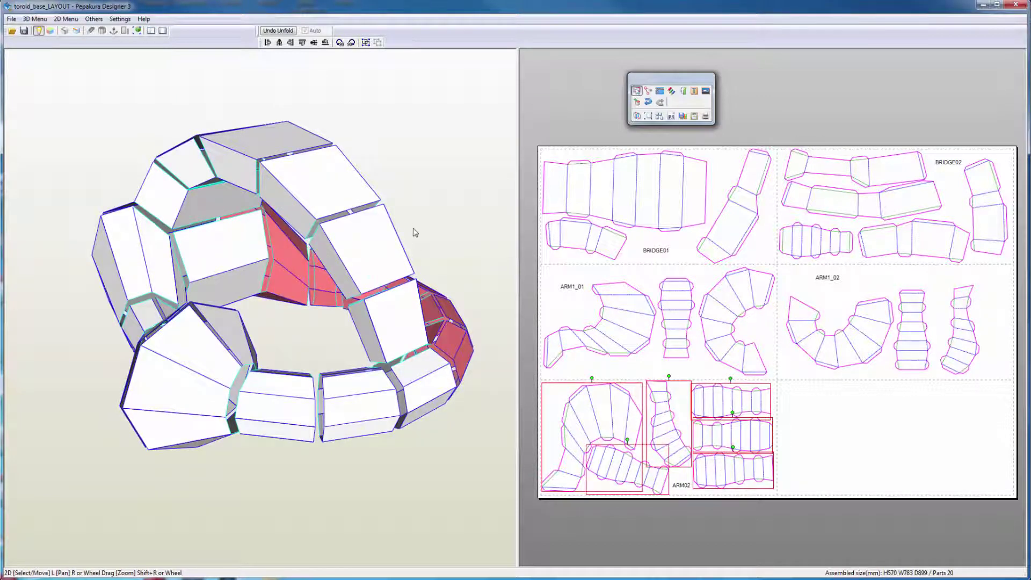
drag(415, 230, 318, 241)
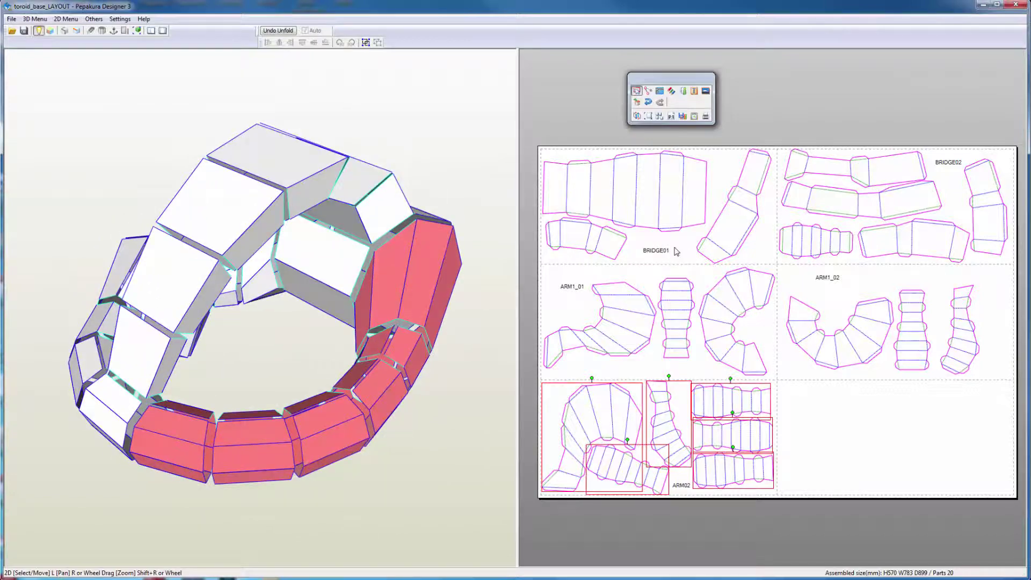
scroll(672, 250, down, 2)
scroll(666, 245, up, 3)
Zoom into the layout and pan to bring the second U-shaped part into view.
scroll(666, 245, up, 2)
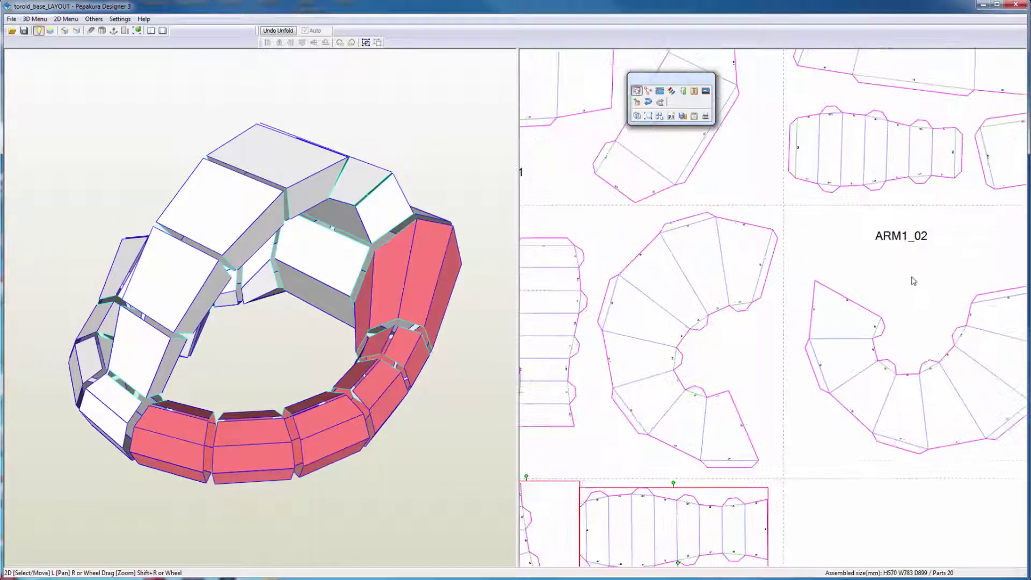
scroll(852, 292, up, 2)
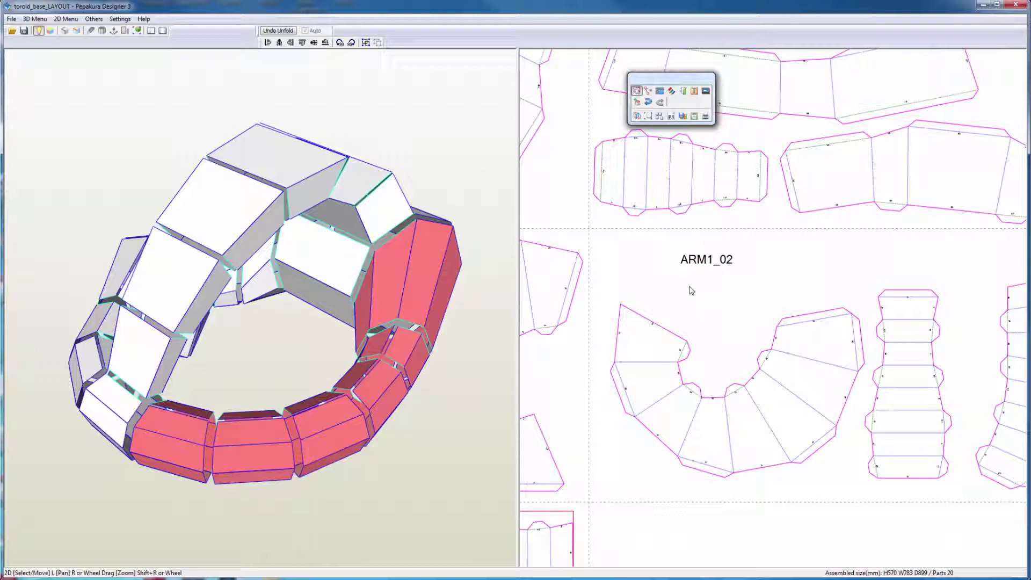
right_drag(711, 290, 862, 226)
scroll(861, 226, down, 4)
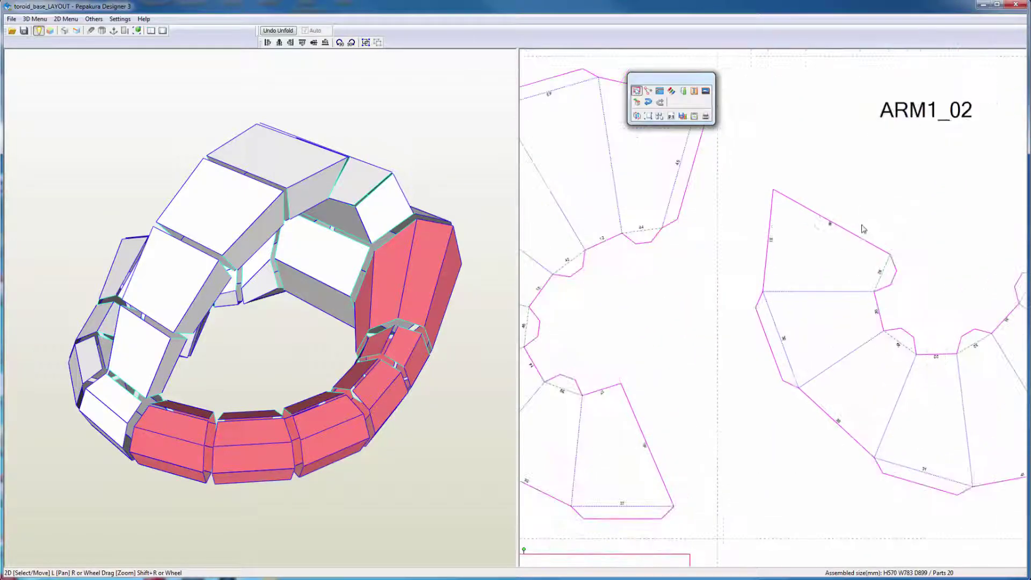
scroll(736, 380, down, 2)
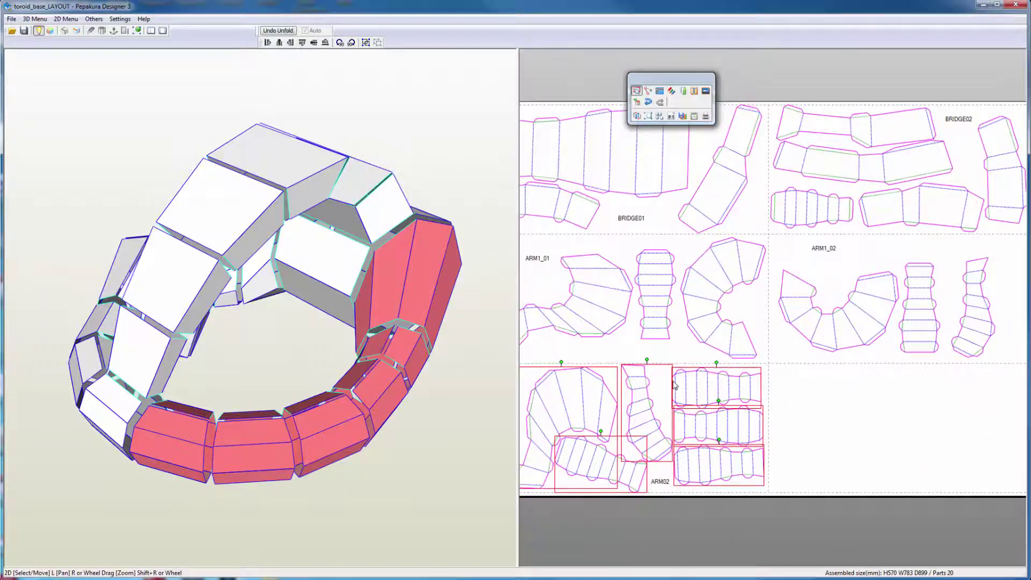
scroll(736, 381, up, 4)
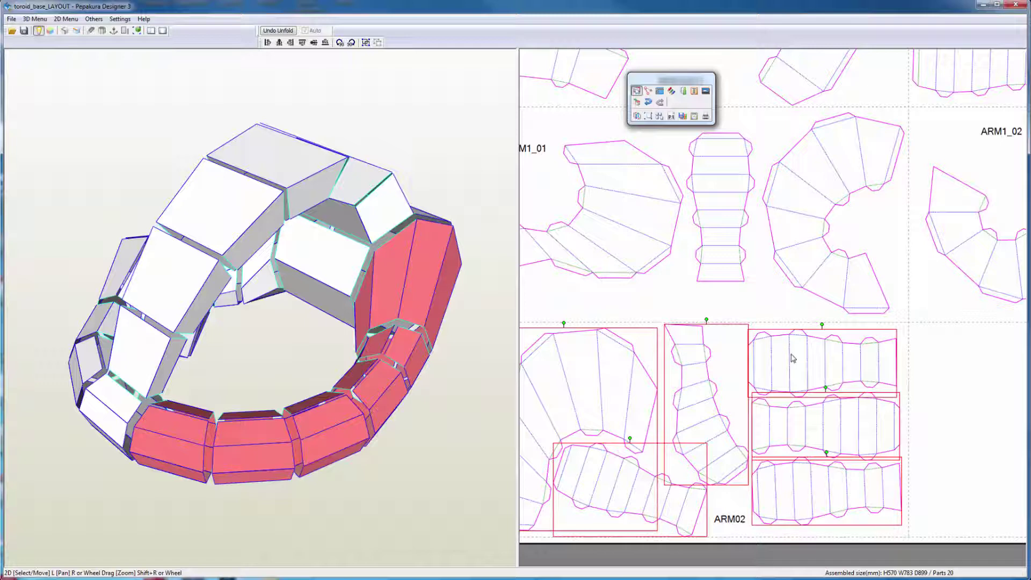
Zoom back out to the full layout sheet and shift the floating 2D toolbar slightly left.
scroll(795, 357, down, 2)
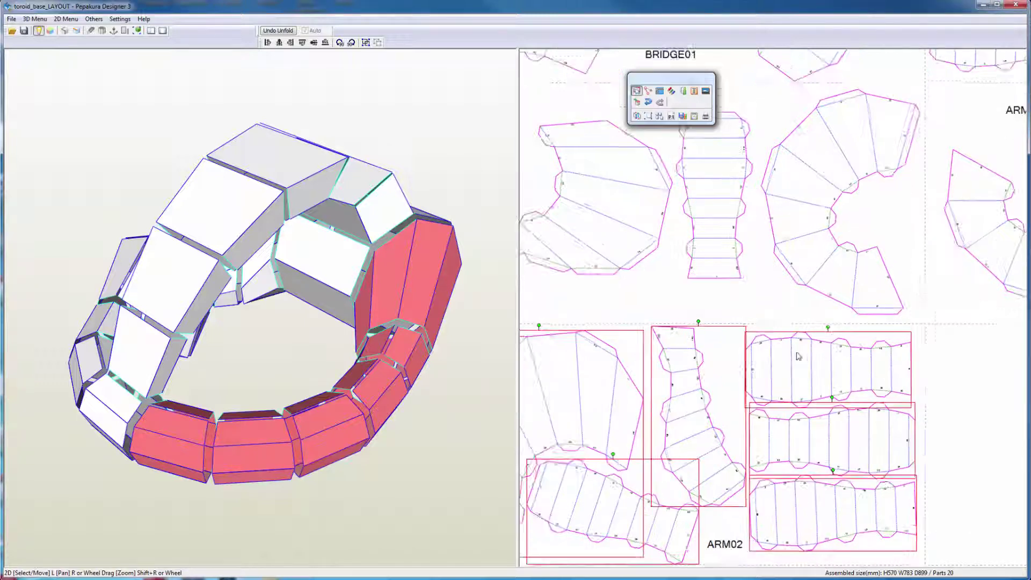
scroll(798, 355, down, 1)
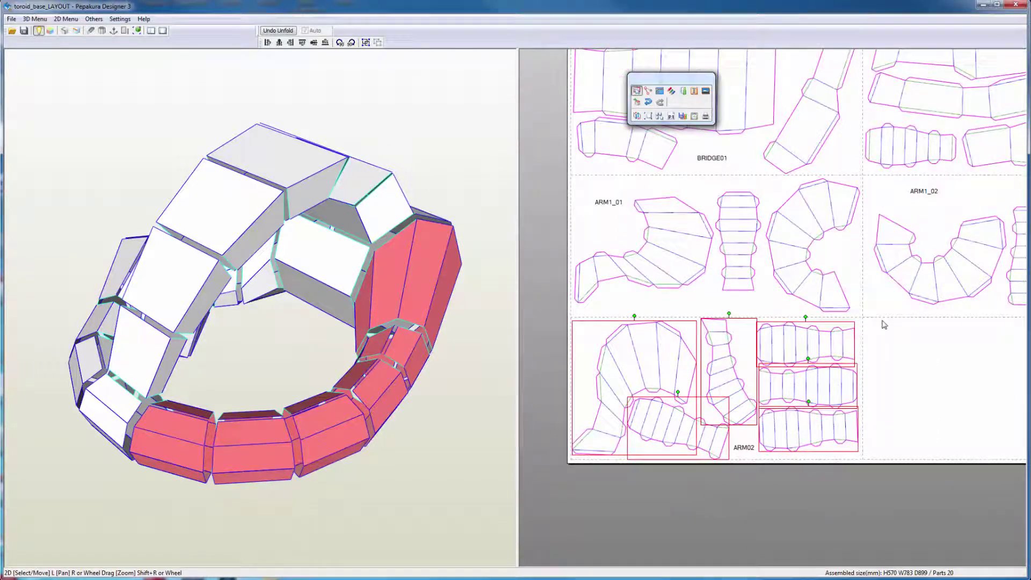
scroll(849, 339, down, 2)
right_drag(884, 334, 798, 348)
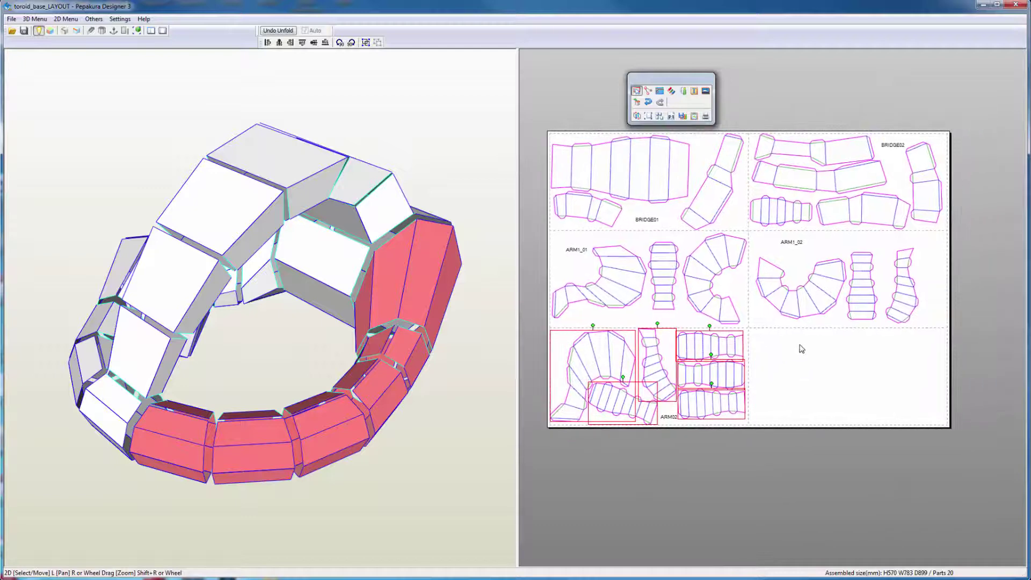
scroll(806, 347, down, 2)
scroll(806, 346, up, 2)
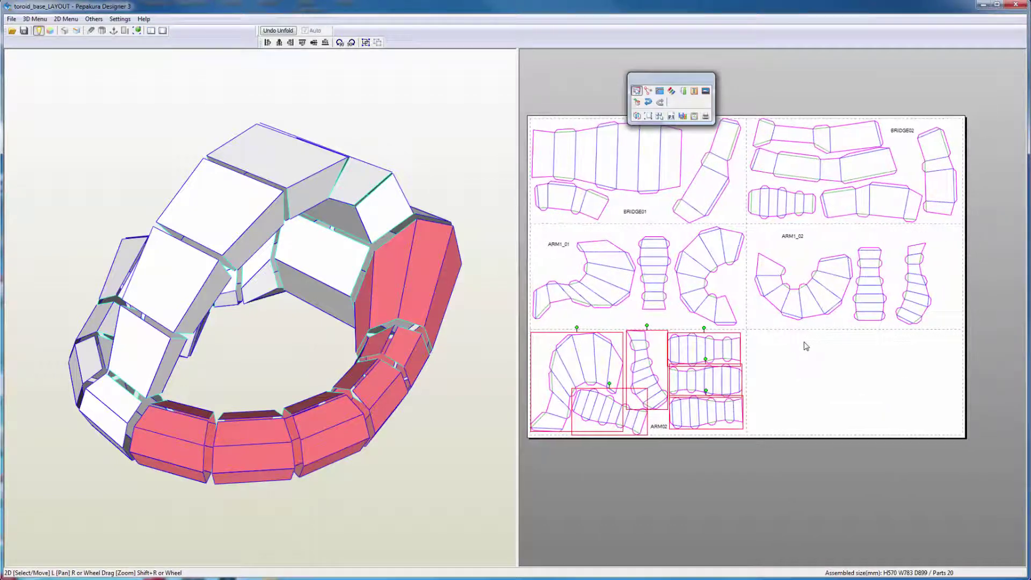
scroll(820, 348, up, 2)
right_drag(822, 347, 831, 346)
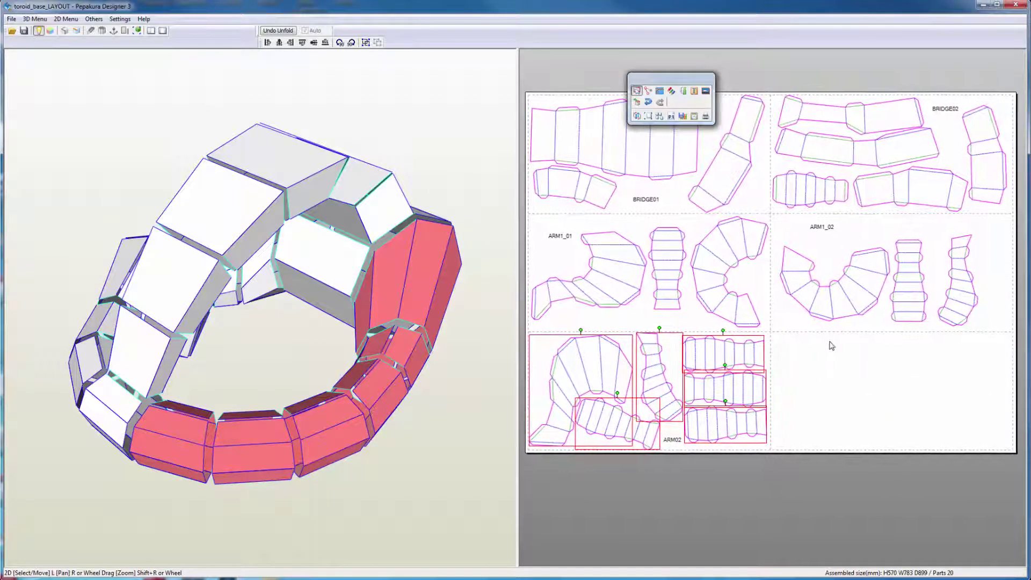
click(675, 77)
drag(674, 78, 622, 77)
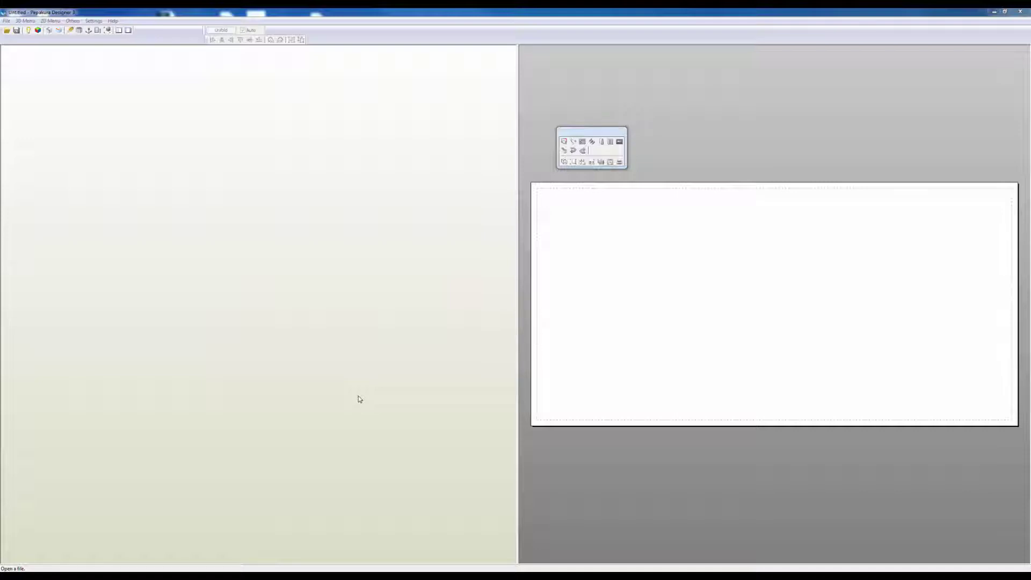
Check the File menu of the blank Untitled document, then dismiss it to begin opening a file.
click(6, 21)
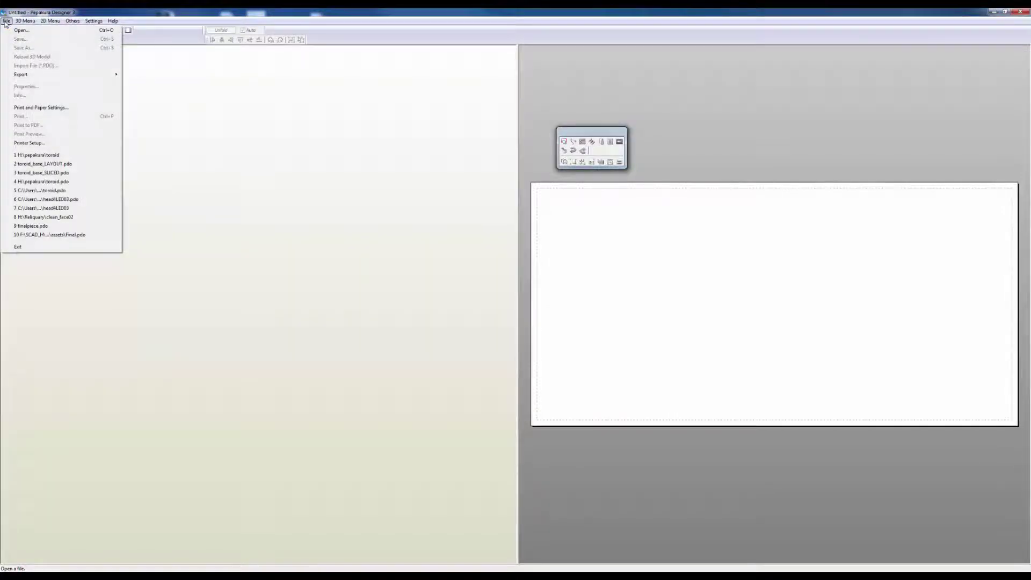
key(Escape)
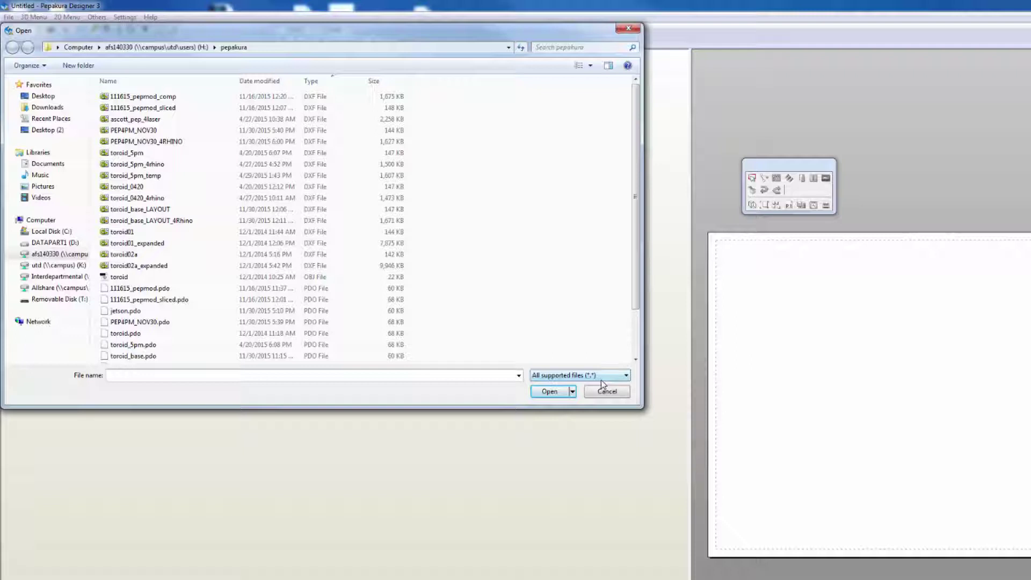
Check the supported file types, then open the toroid OBJ file from the pepakura folder.
click(627, 376)
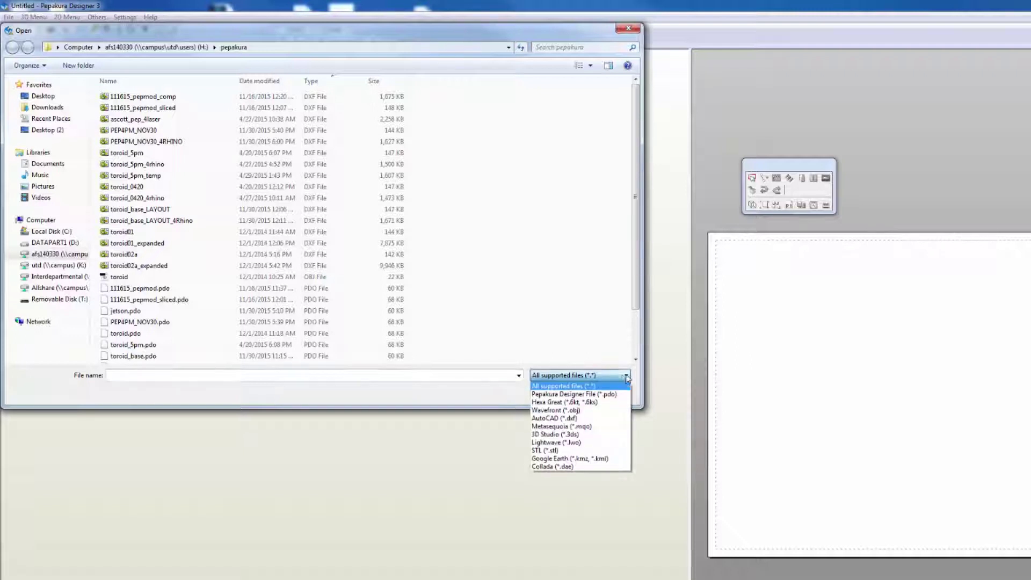
click(126, 279)
click(127, 280)
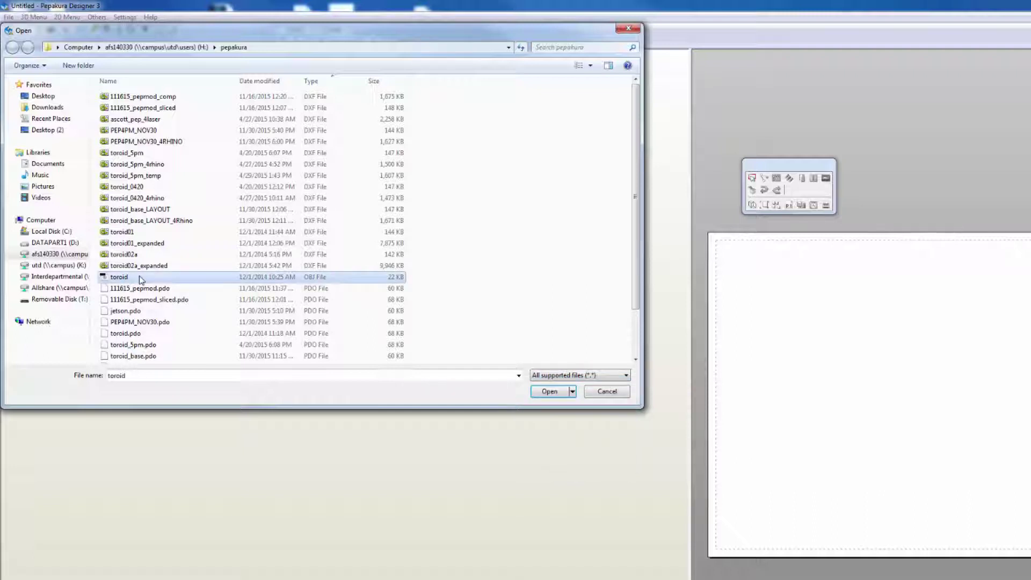
double_click(119, 278)
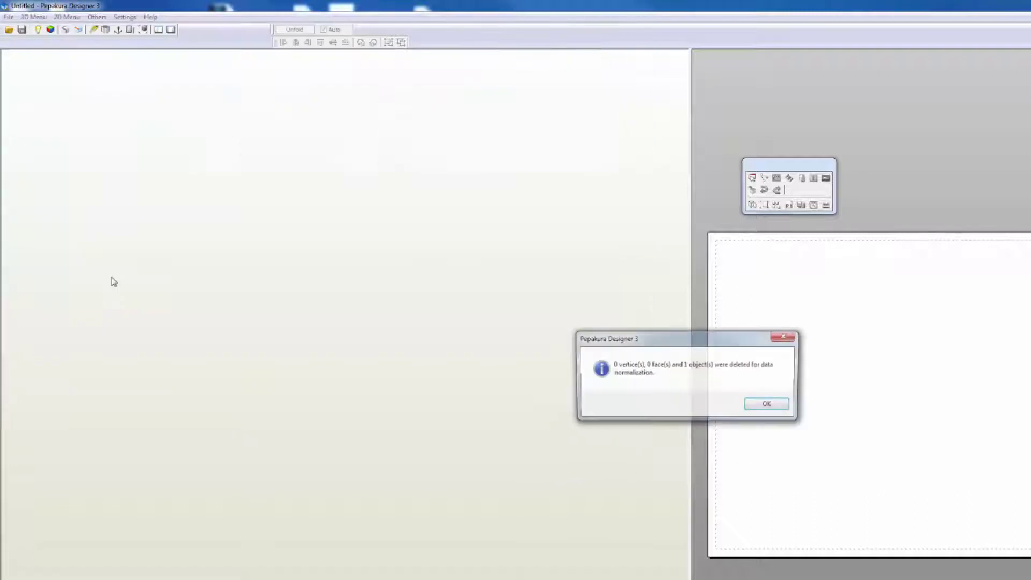
Acknowledge the data normalization message and choose No Flip to keep the faces unflipped.
click(769, 406)
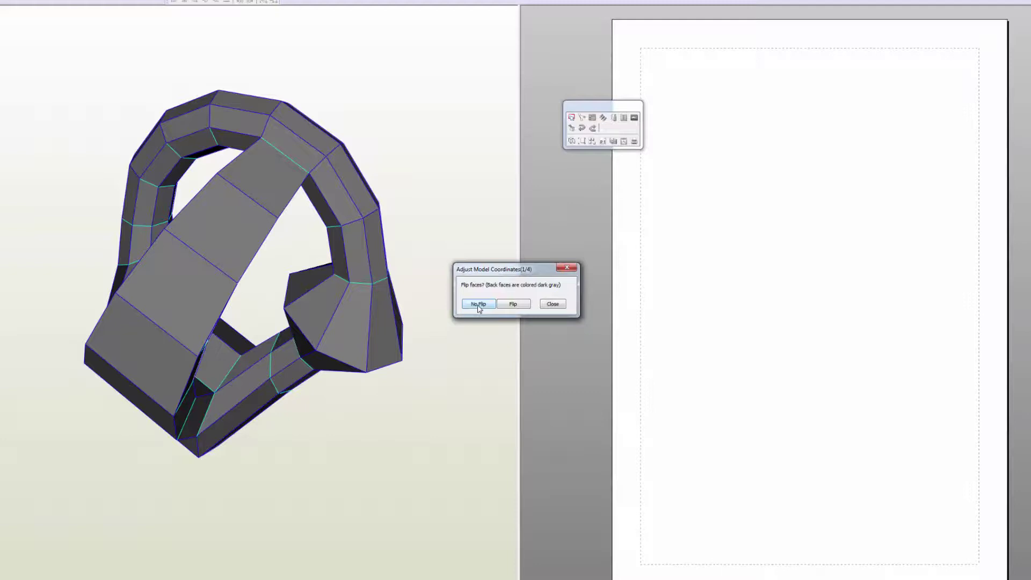
click(479, 304)
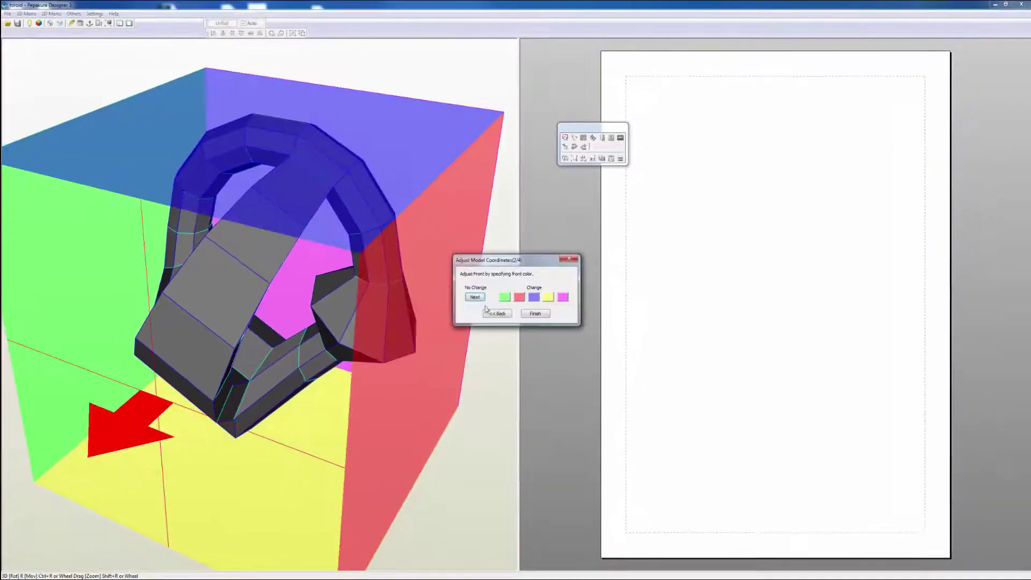
Set the blue side as the toroid's front and bottom, then finish with the model inverted.
click(536, 298)
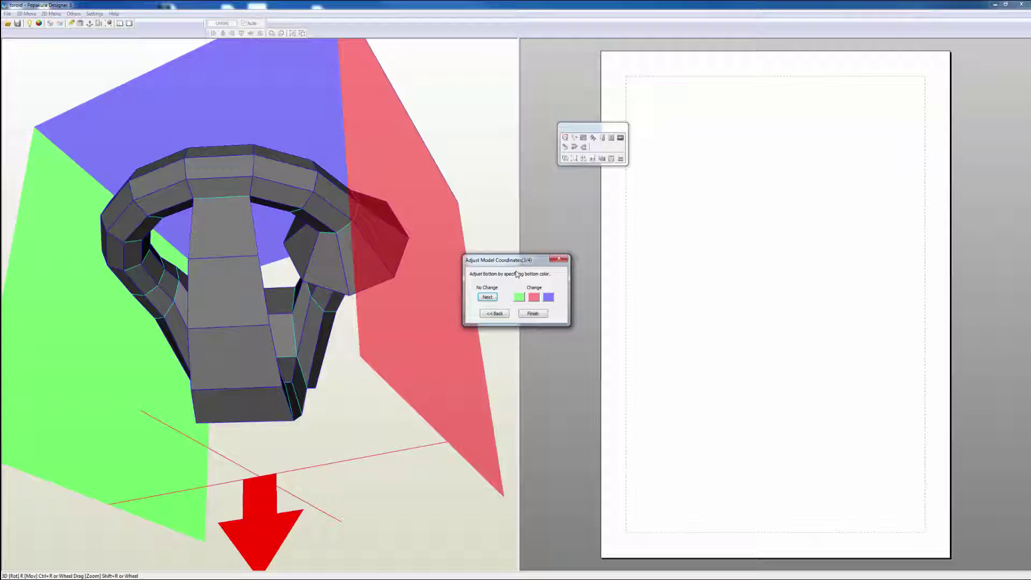
click(548, 297)
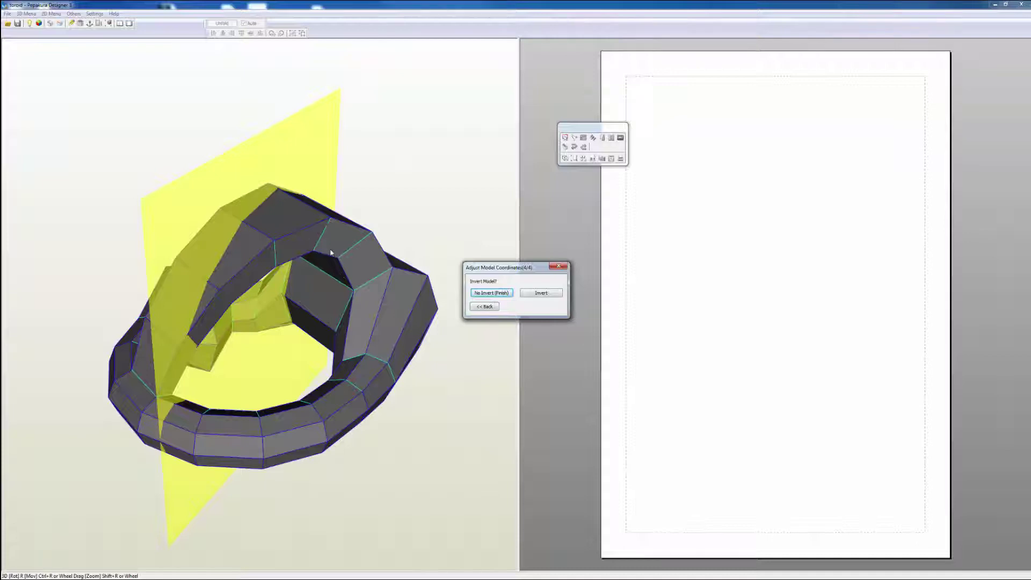
click(542, 293)
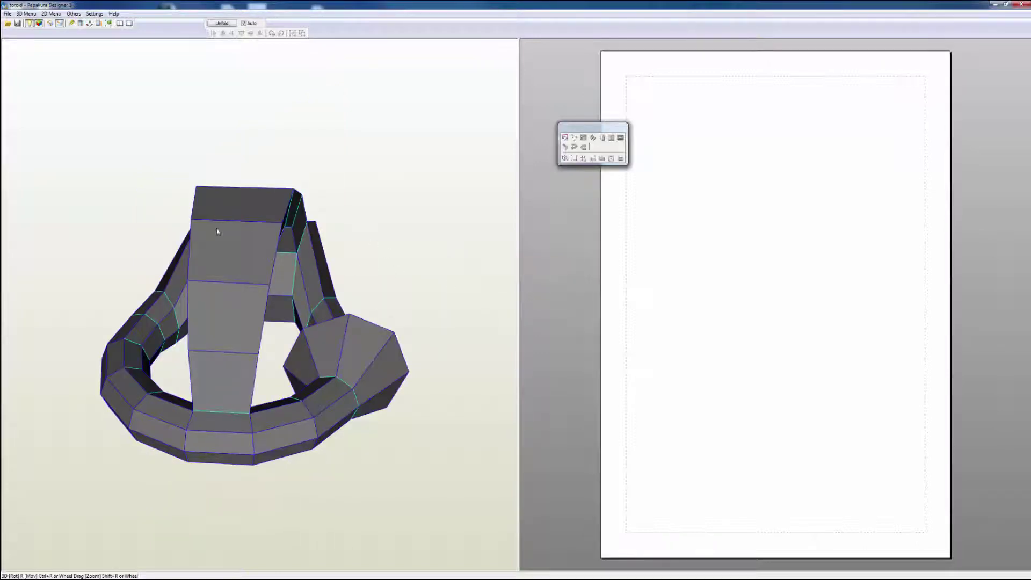
Turn off Others > Texture On/Off so the toroid's faces show plain white.
mouse_move(393, 267)
right_down()
mouse_move(424, 265)
mouse_move(329, 266)
mouse_move(399, 262)
right_up()
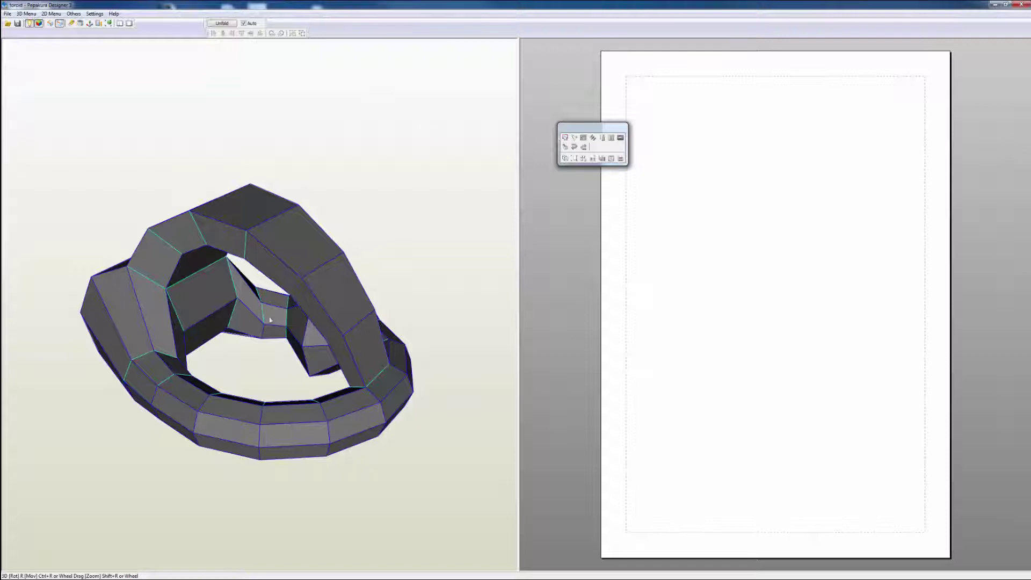
scroll(271, 322, up, 5)
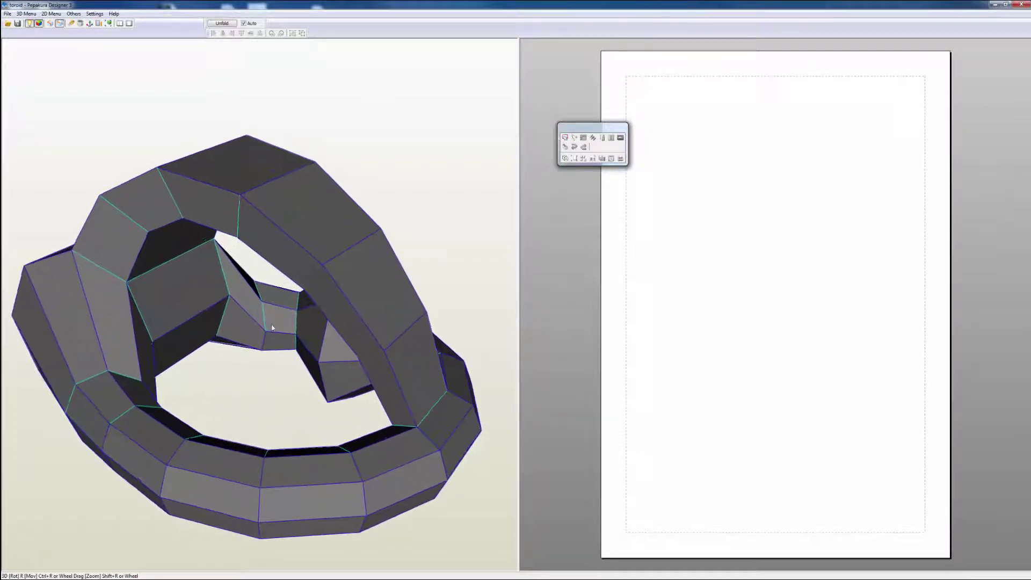
scroll(272, 326, down, 2)
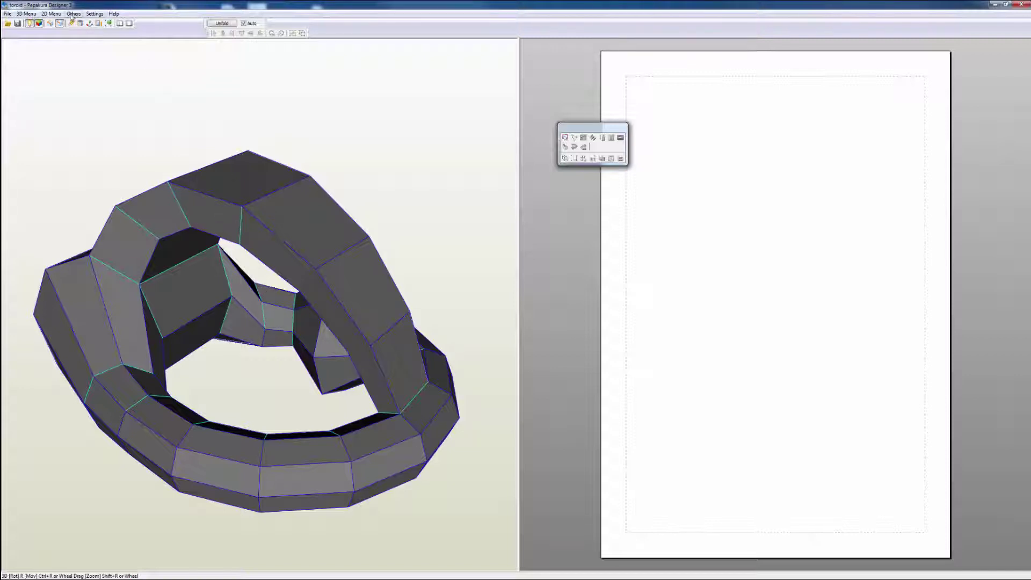
click(90, 15)
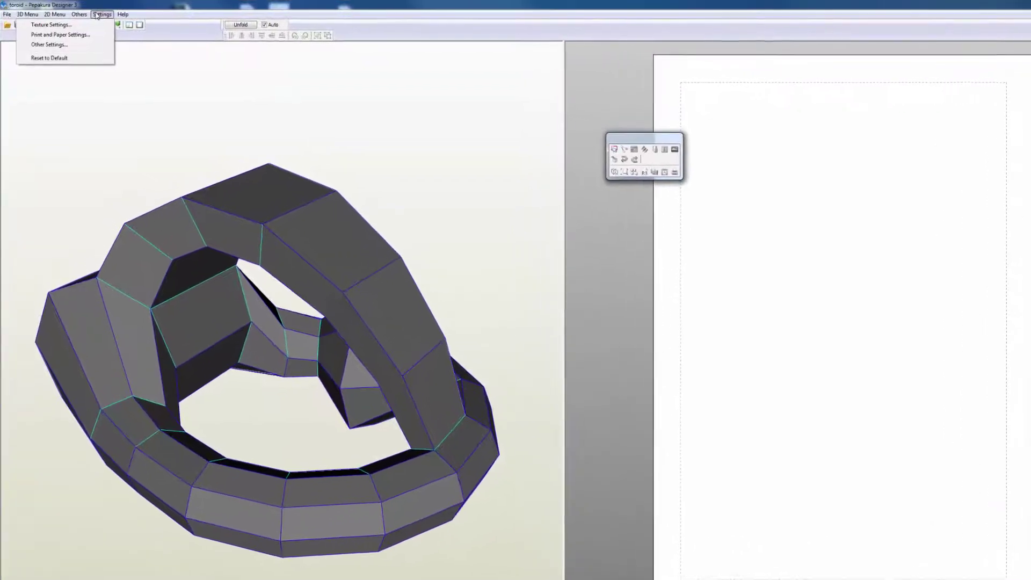
mouse_move(76, 13)
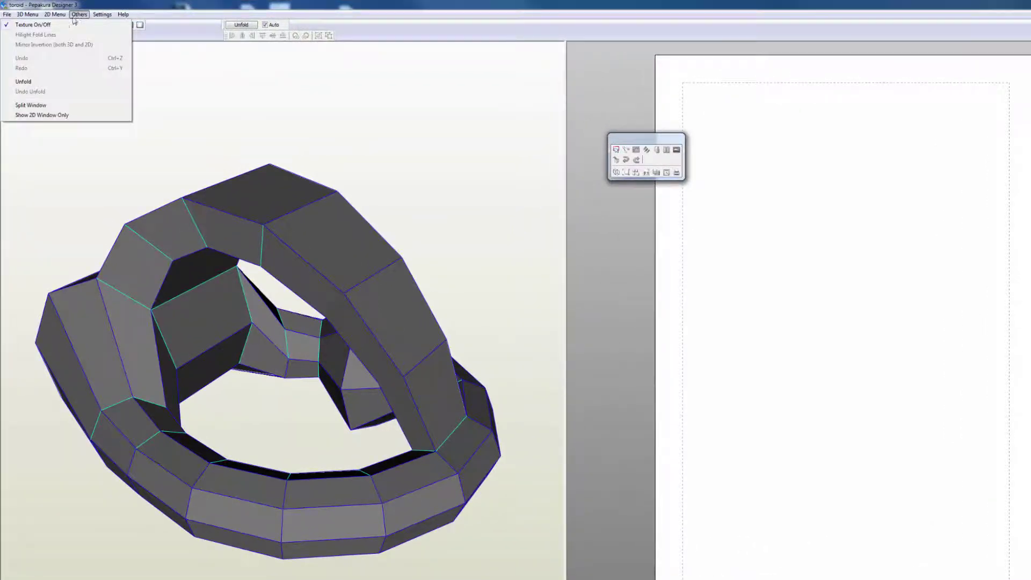
click(48, 25)
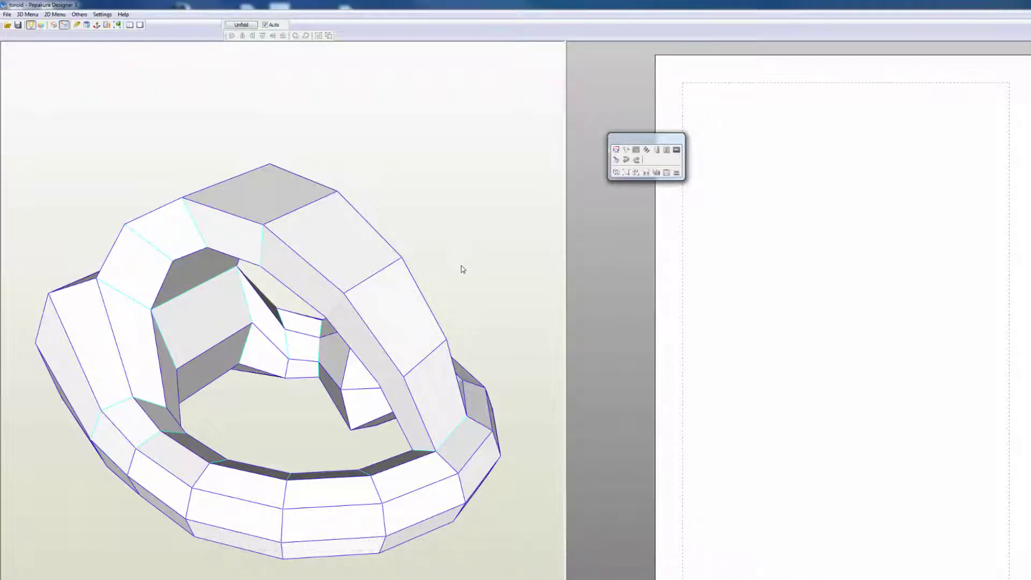
Rotate the toroid to another side and show the 3D Menu's Edit Mode submenu.
drag(463, 268, 403, 264)
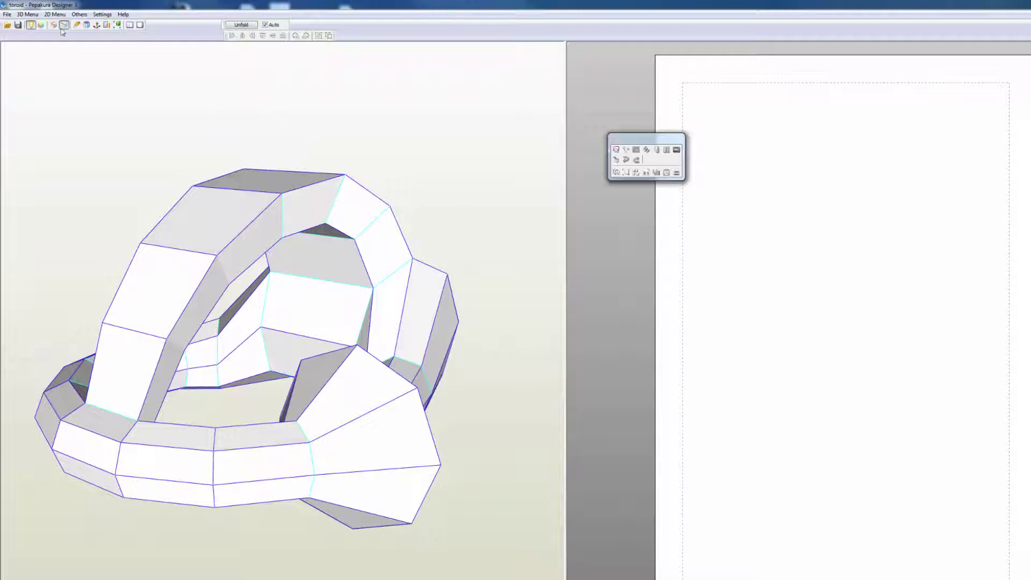
click(28, 15)
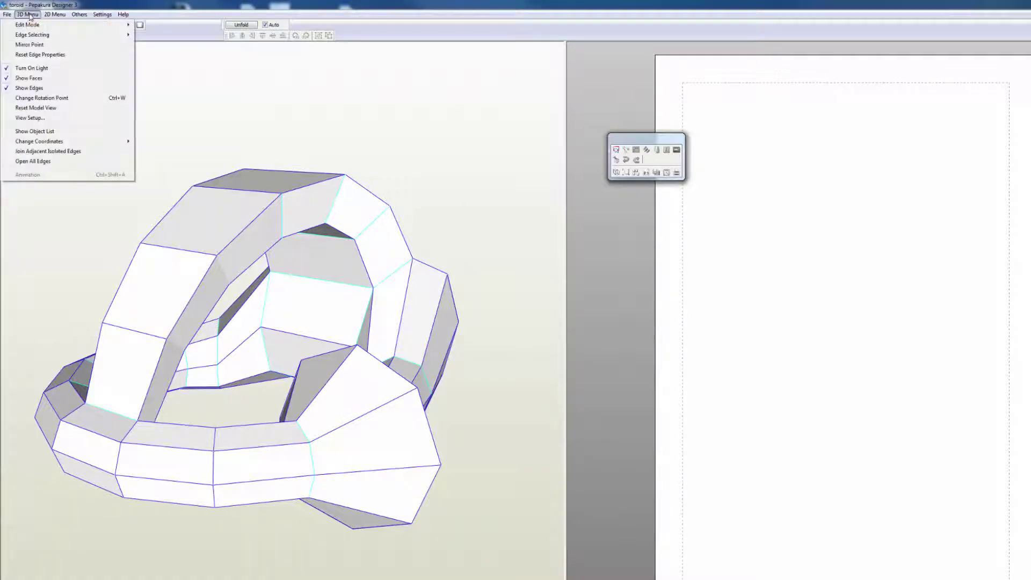
mouse_move(32, 25)
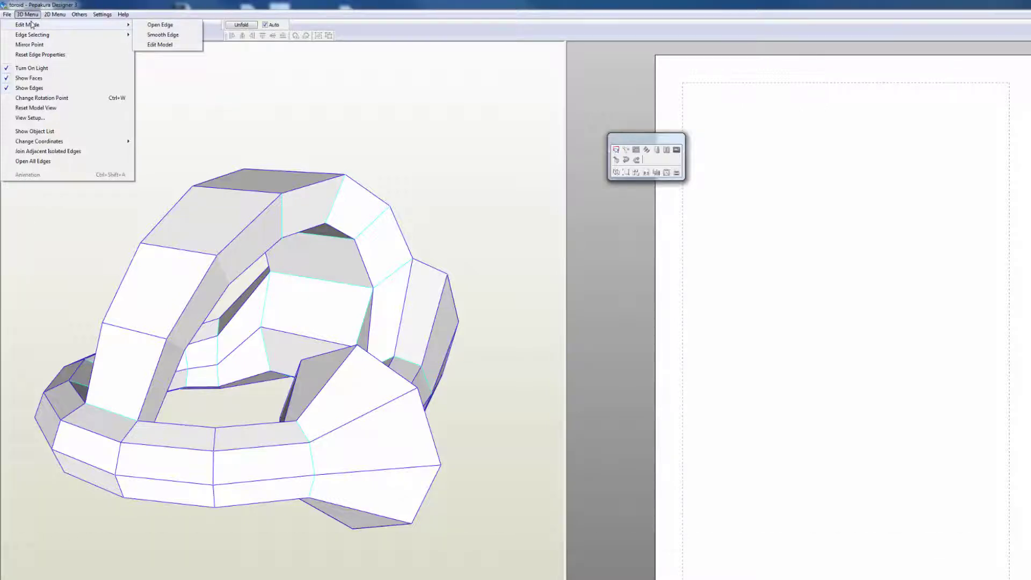
Enter Edit Model and raise the vertex at the top of the arch.
click(171, 50)
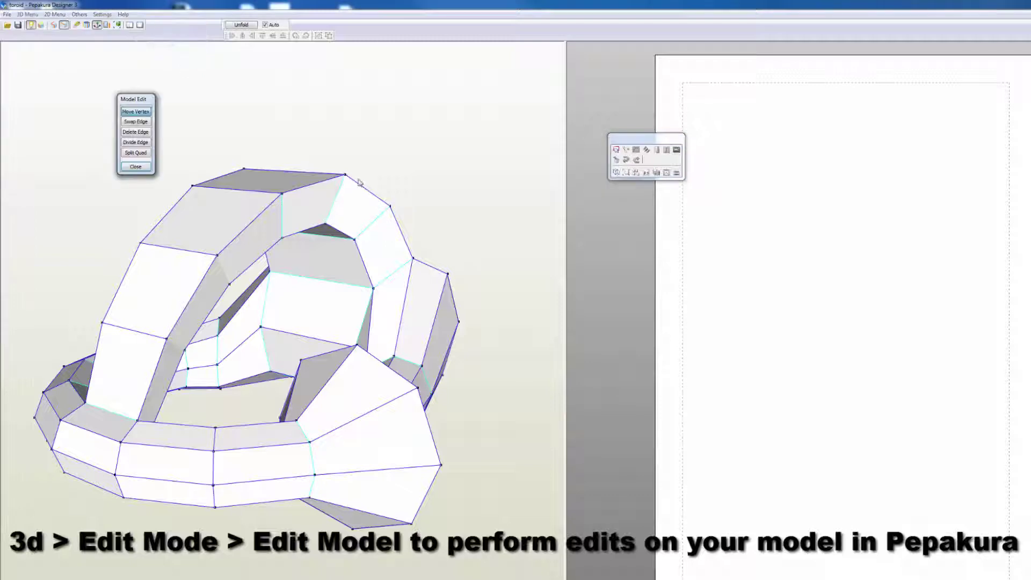
click(346, 175)
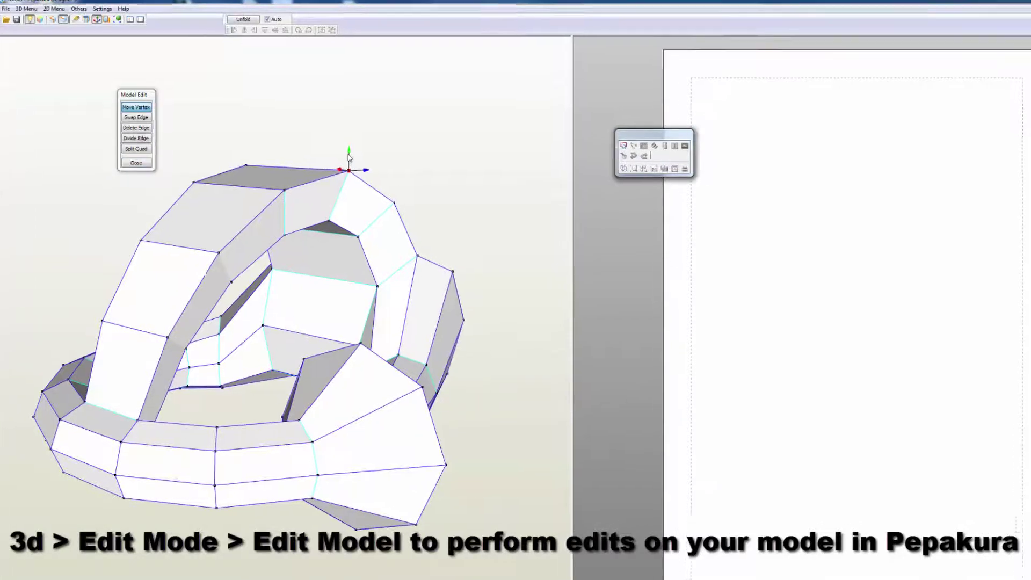
drag(345, 141, 343, 154)
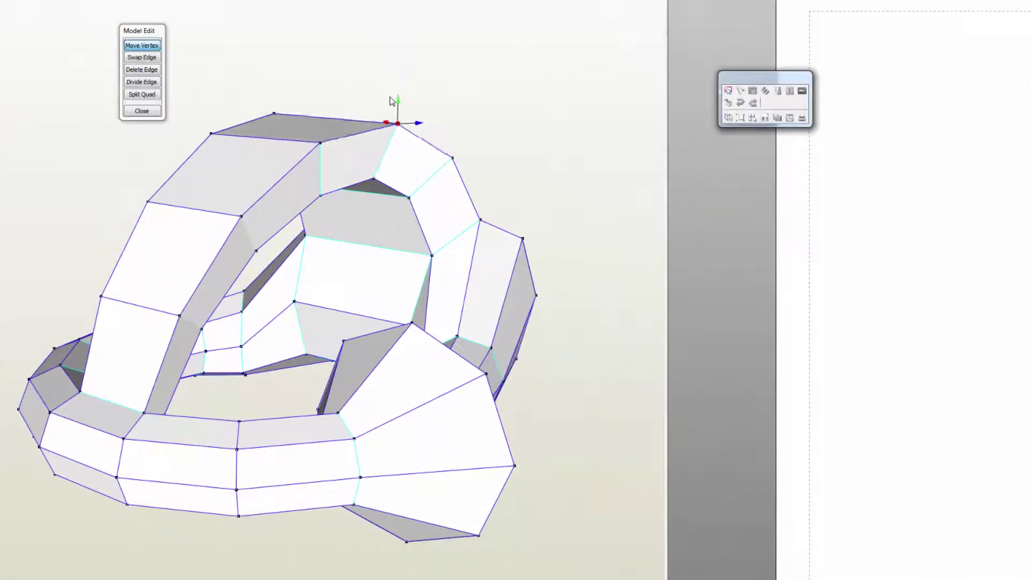
drag(392, 102, 391, 93)
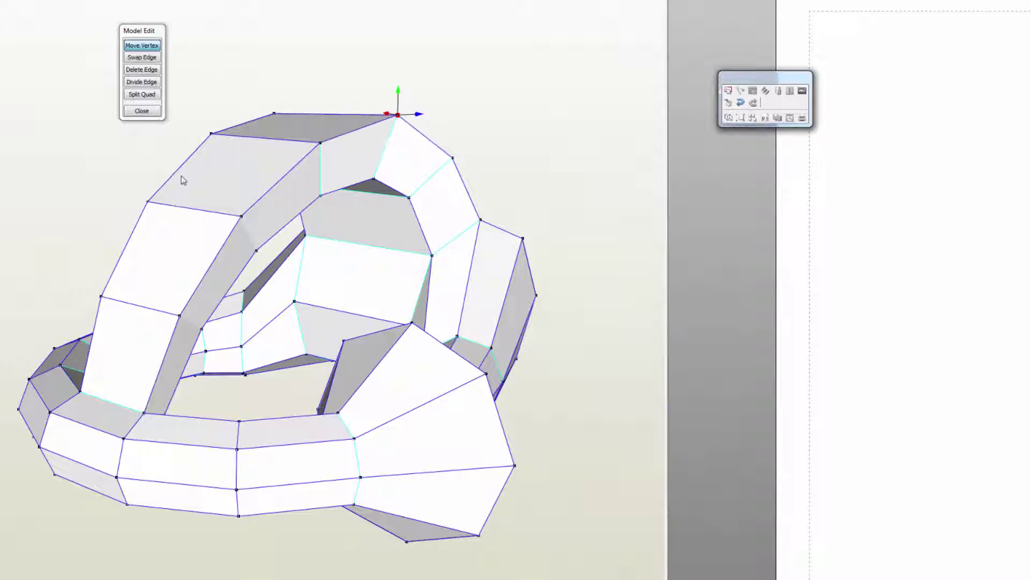
Pull the arch's upper-left corner outward and shift an inner top-edge vertex up and right.
click(147, 201)
drag(143, 202, 108, 199)
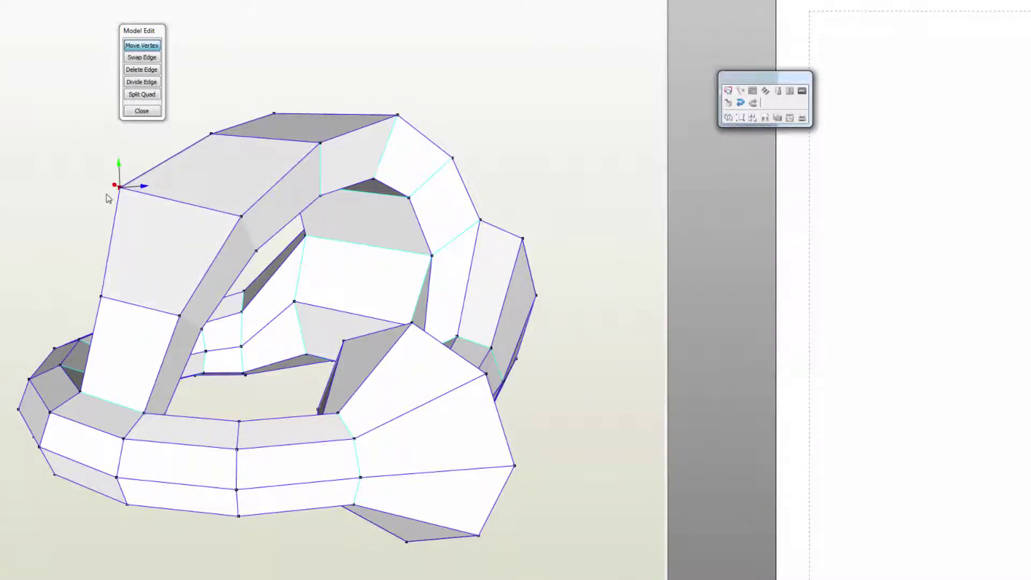
click(242, 218)
drag(240, 193, 255, 211)
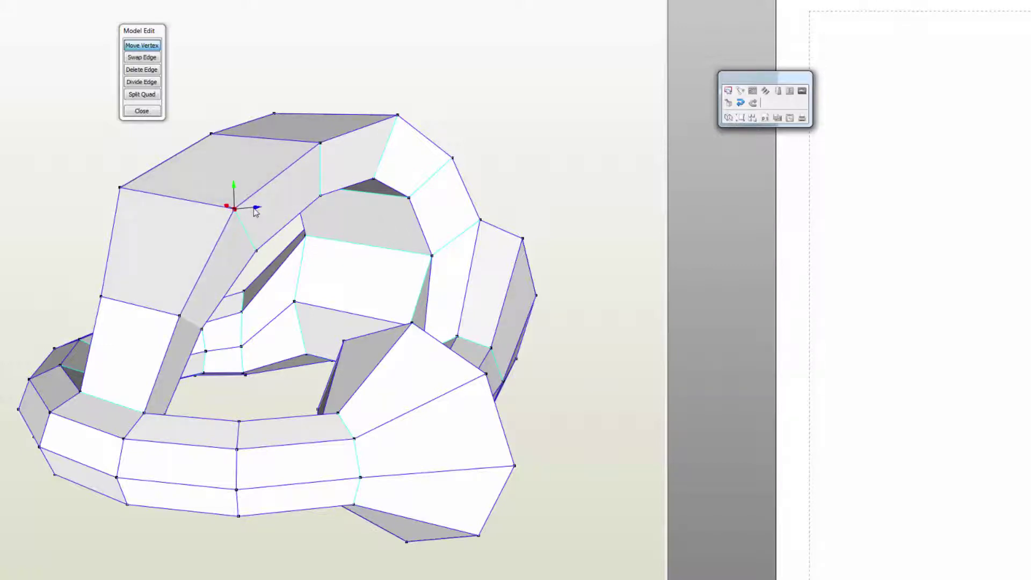
mouse_move(259, 213)
mouse_down()
mouse_move(288, 212)
mouse_move(277, 217)
mouse_up()
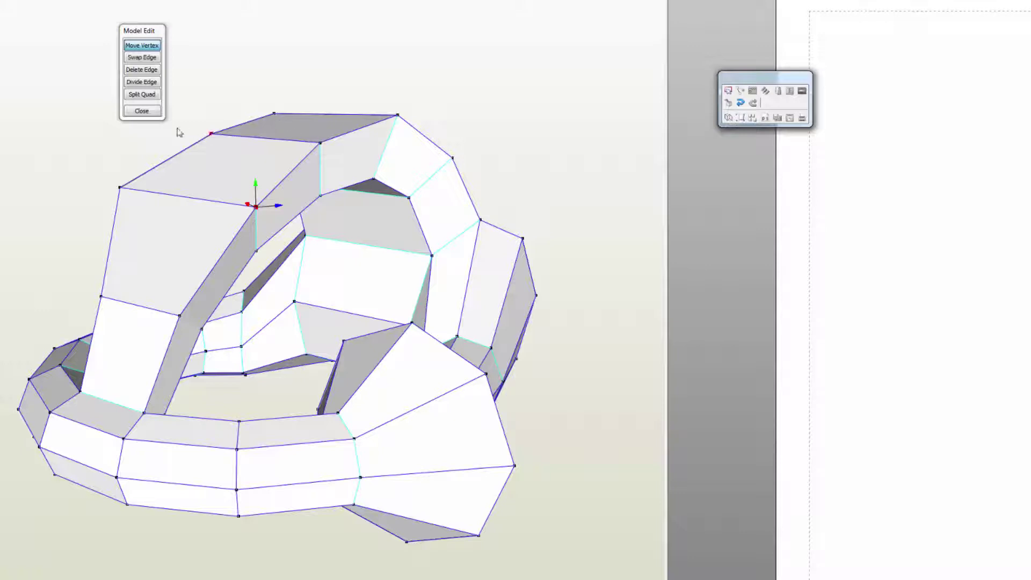
Close model editing and undo the last two vertex moves.
click(142, 111)
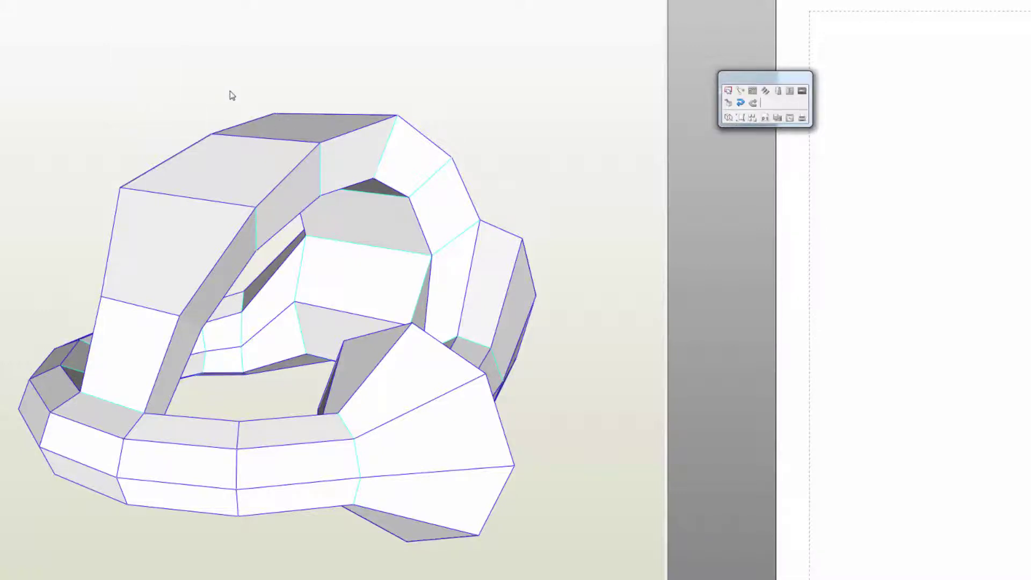
key(ctrl+z)
key(ctrl+z)
key(ctrl+z)
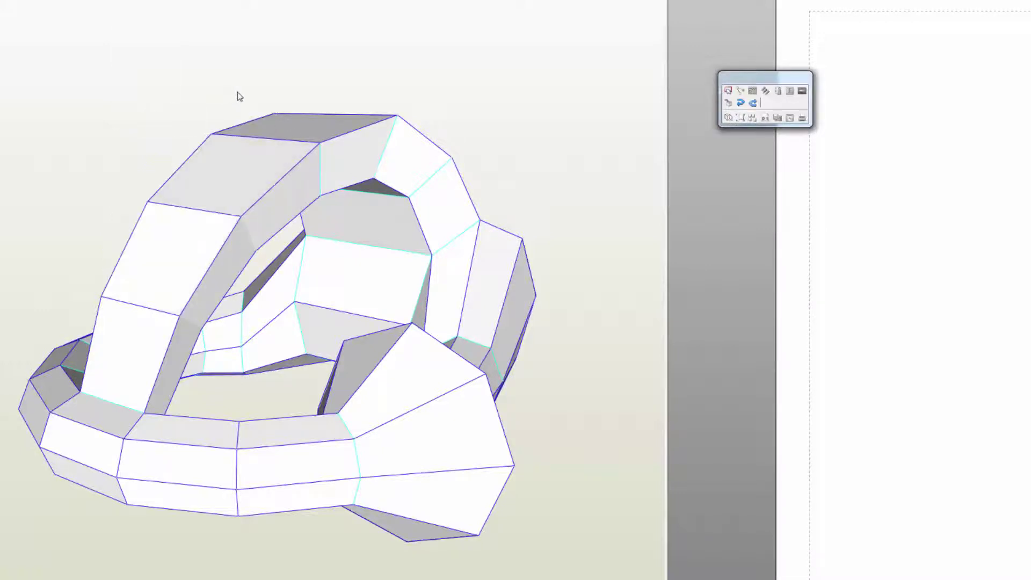
key(ctrl+z)
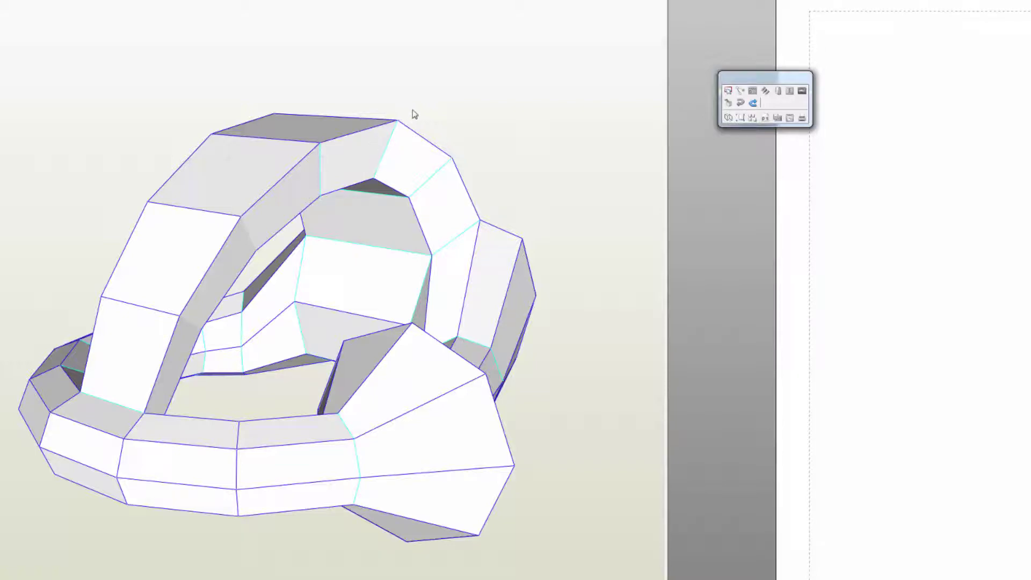
Orbit and zoom the 3D view to inspect the reshaped arch.
drag(414, 111, 447, 99)
scroll(446, 101, up, 3)
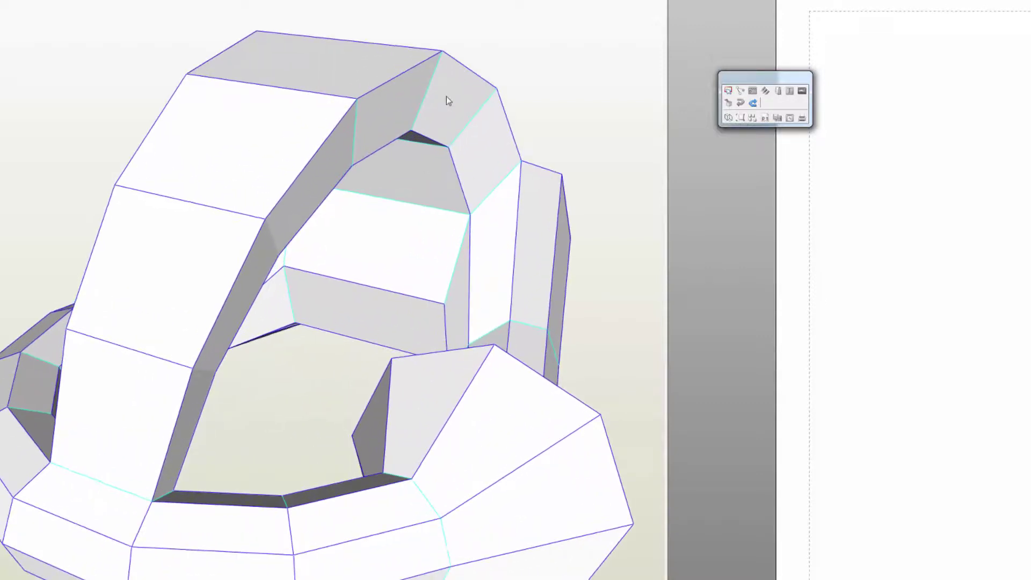
scroll(448, 103, down, 3)
scroll(449, 99, up, 3)
scroll(453, 96, down, 3)
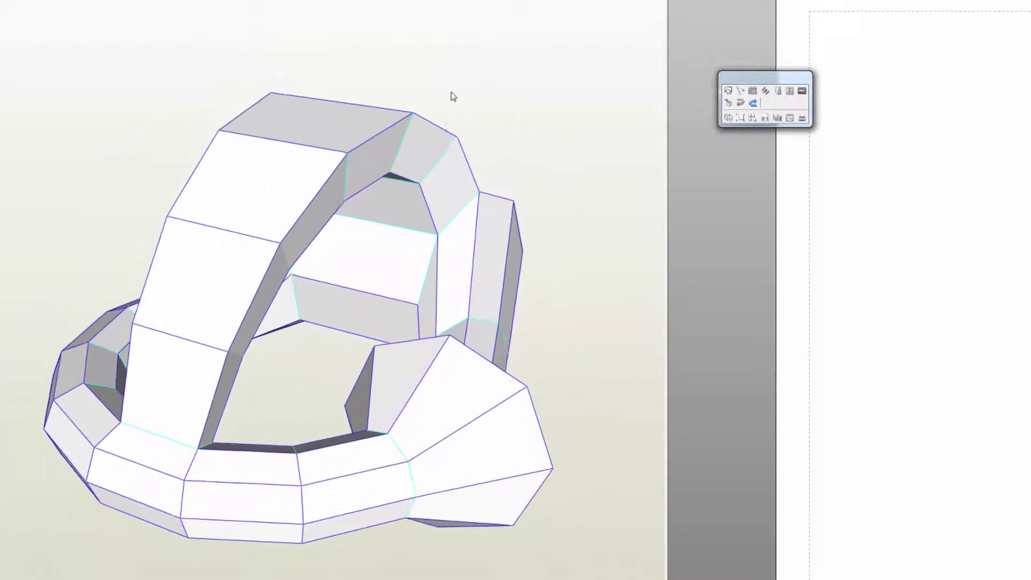
drag(453, 104, 532, 69)
scroll(551, 60, up, 3)
scroll(552, 59, down, 3)
scroll(588, 54, up, 5)
scroll(588, 54, down, 3)
scroll(535, 65, up, 2)
scroll(536, 65, down, 1)
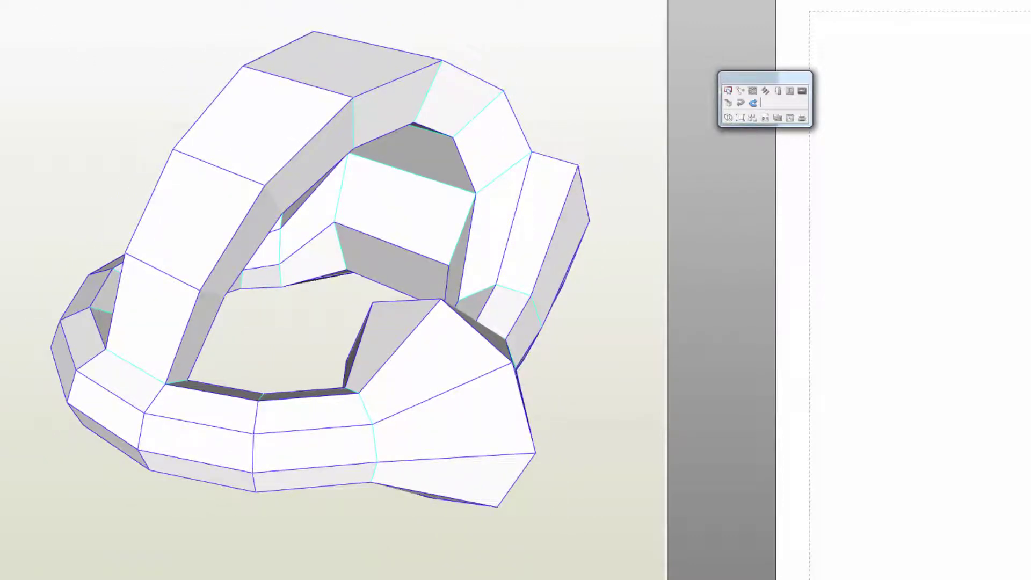
Switch the lighting off, then turn the light on so the toroid's faces are shaded.
key(alt+v)
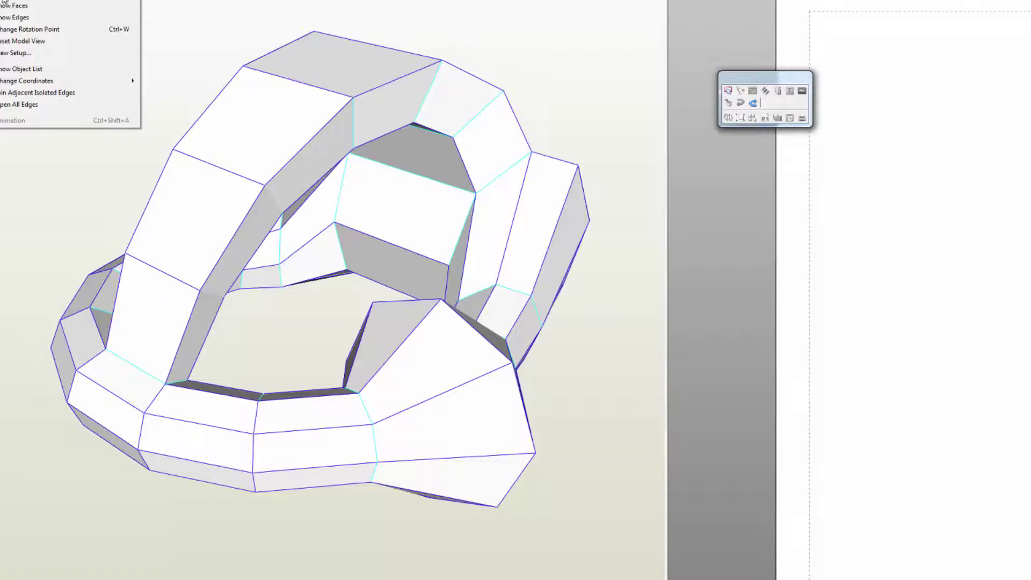
click(7, 65)
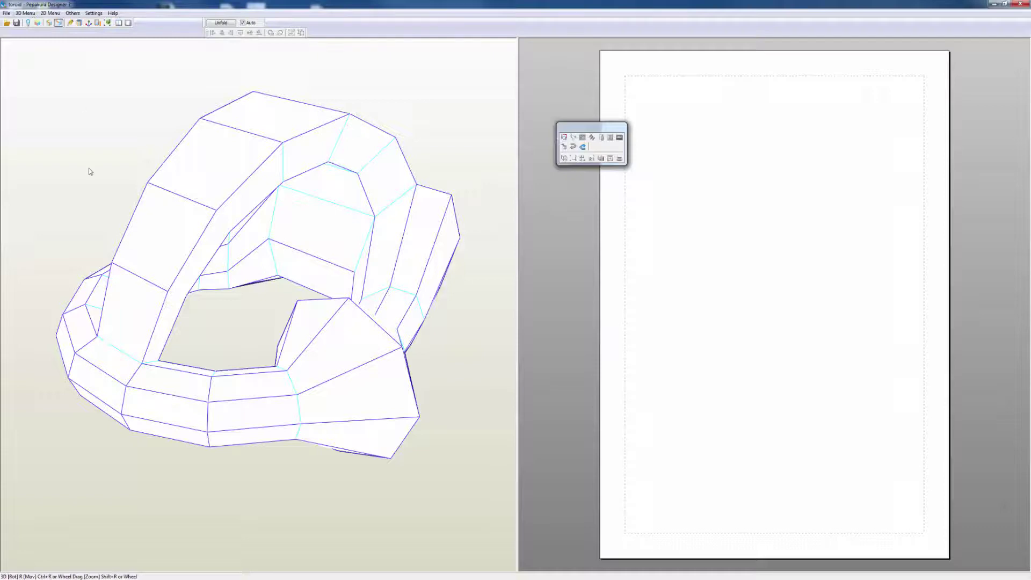
right_drag(89, 171, 71, 127)
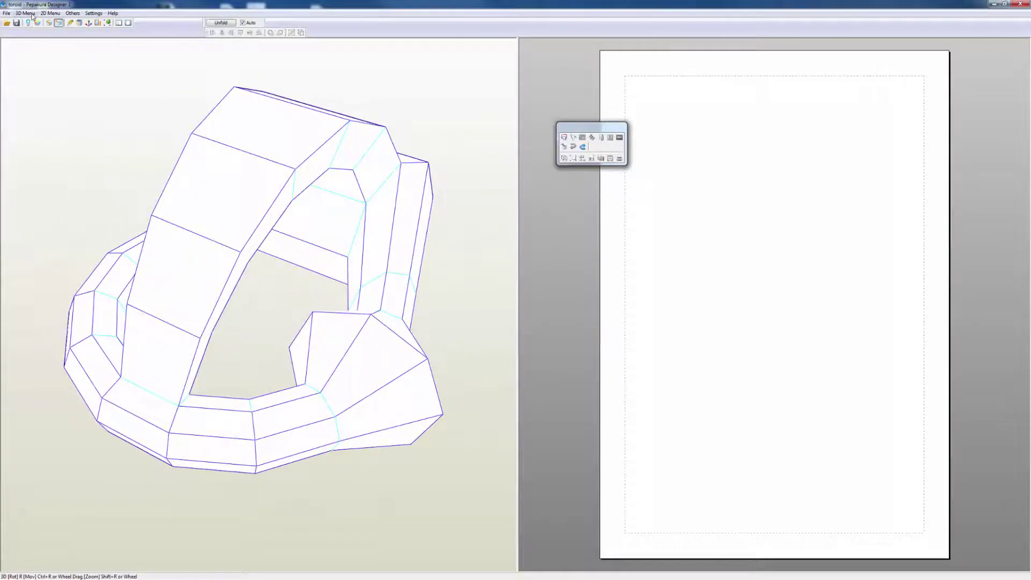
click(32, 16)
click(29, 60)
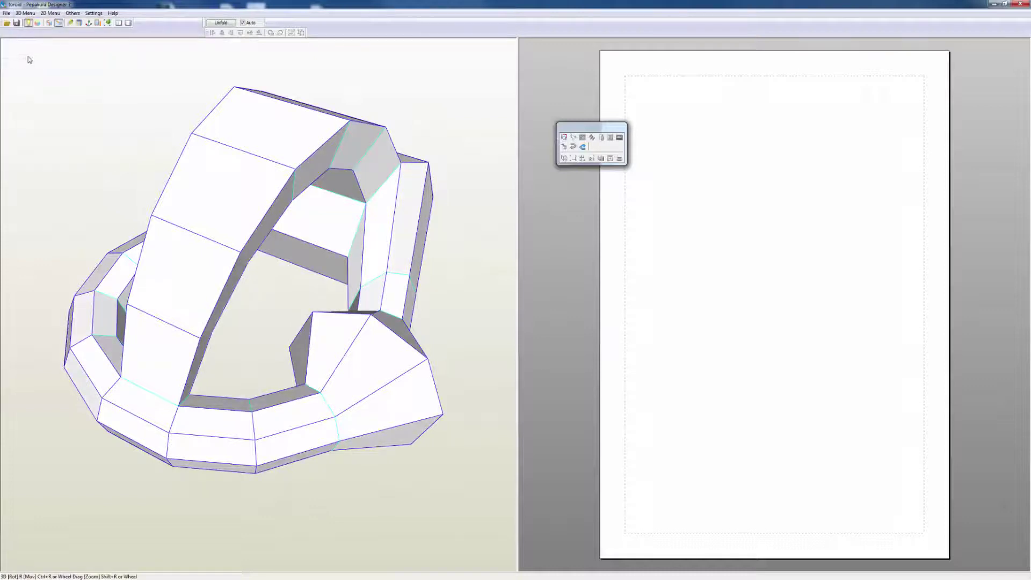
Hide the faces to view the wireframe, then show the faces again.
click(27, 13)
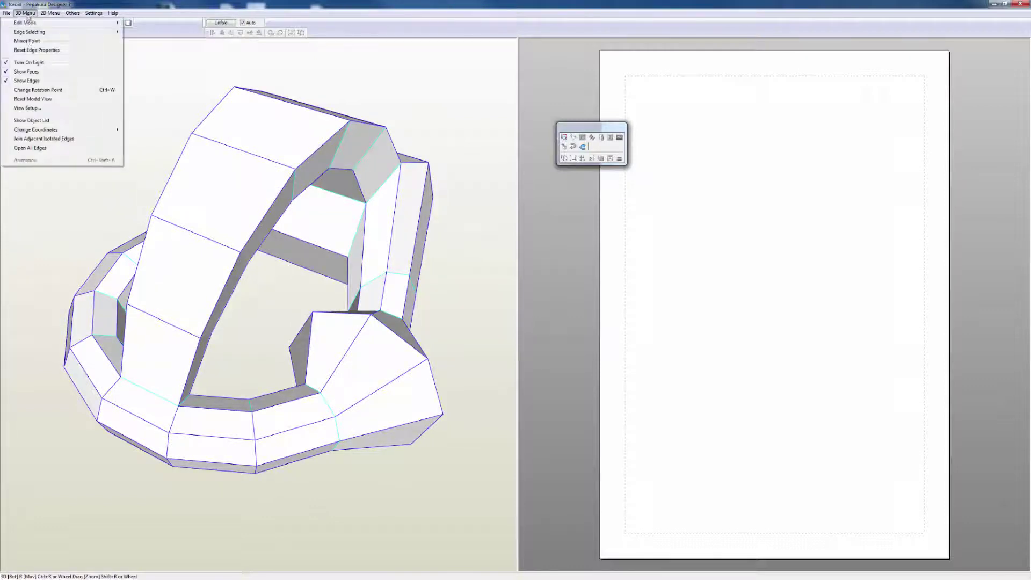
click(25, 71)
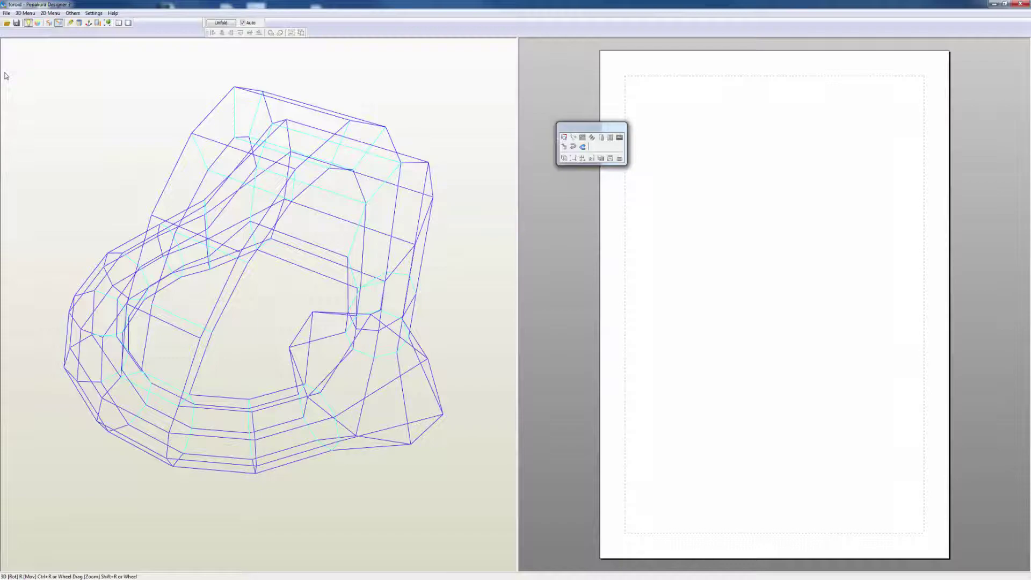
drag(105, 175, 53, 42)
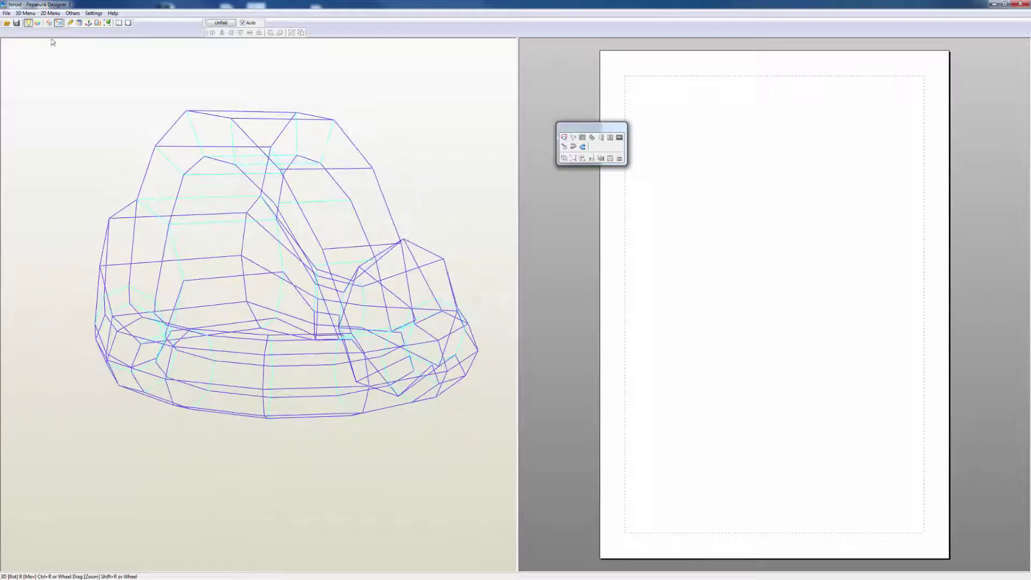
click(25, 13)
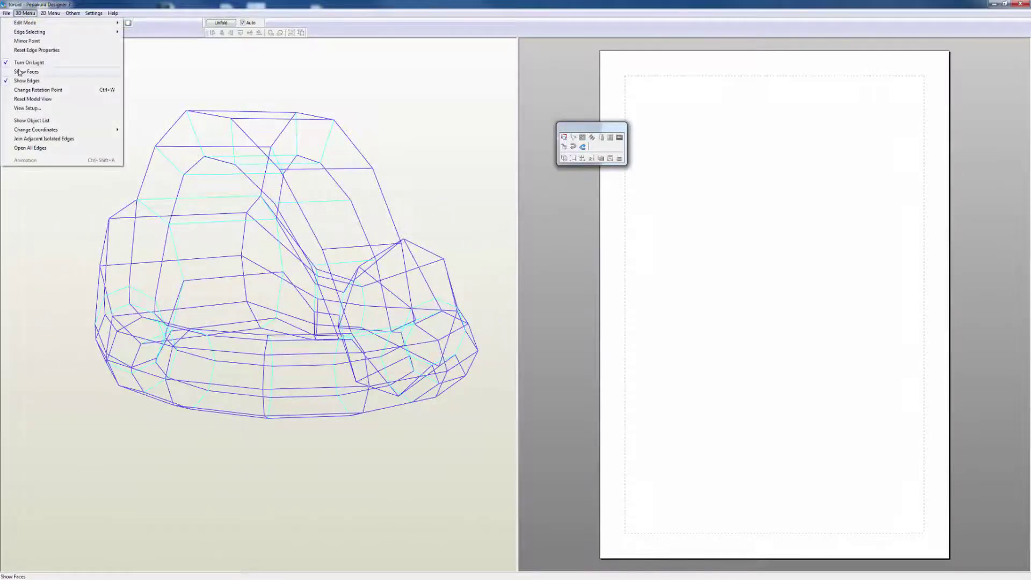
click(19, 72)
Hide the edge lines to view the shaded model, then show the edges again.
click(25, 14)
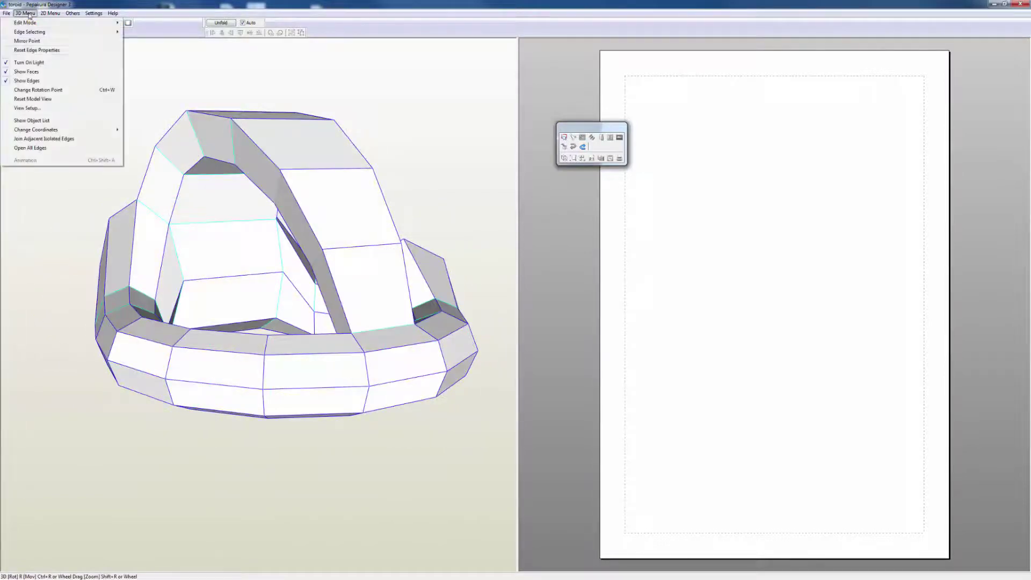
click(21, 81)
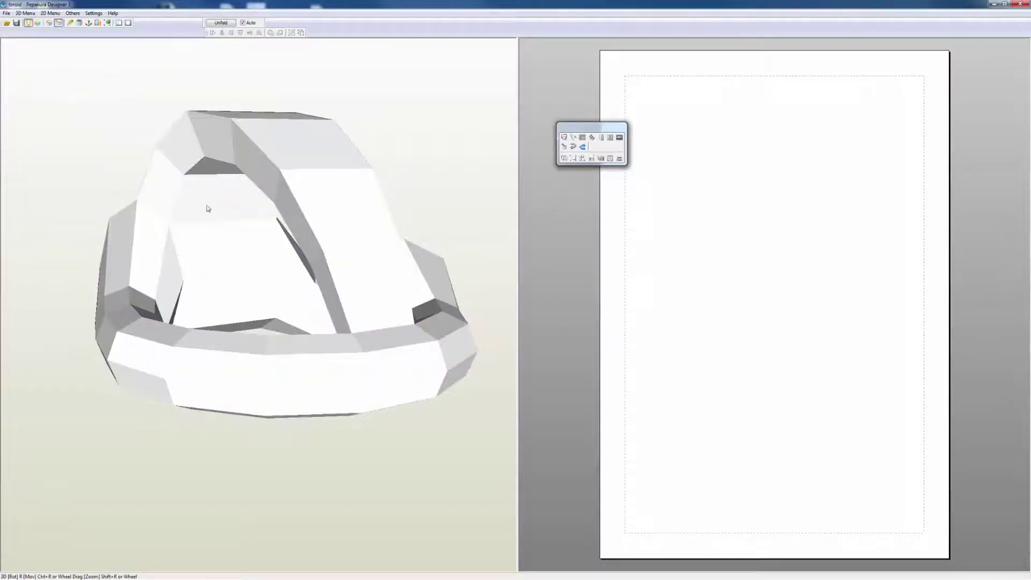
mouse_move(449, 159)
right_down()
mouse_move(403, 189)
mouse_move(387, 166)
mouse_move(451, 205)
mouse_move(445, 172)
right_up()
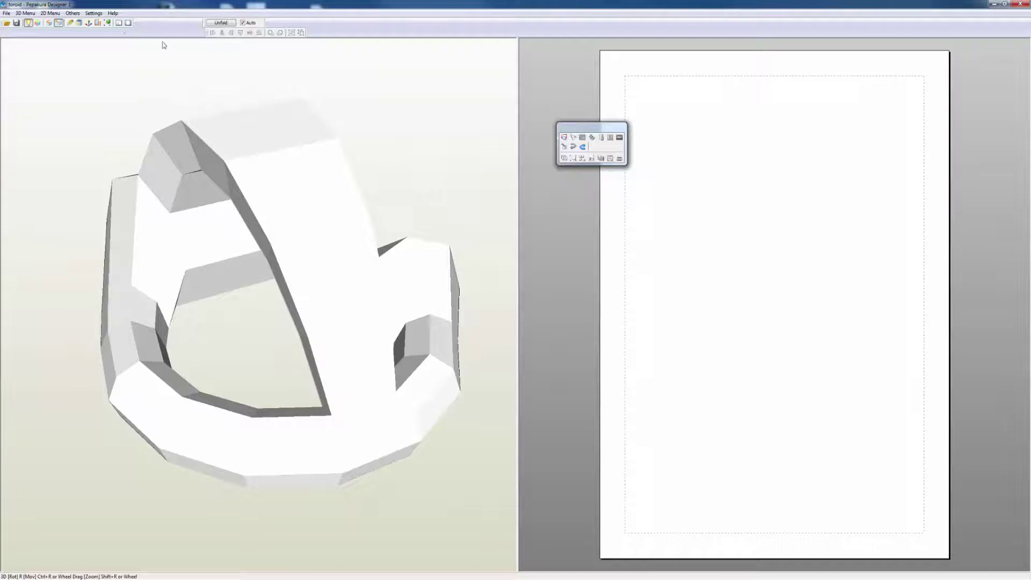
click(24, 13)
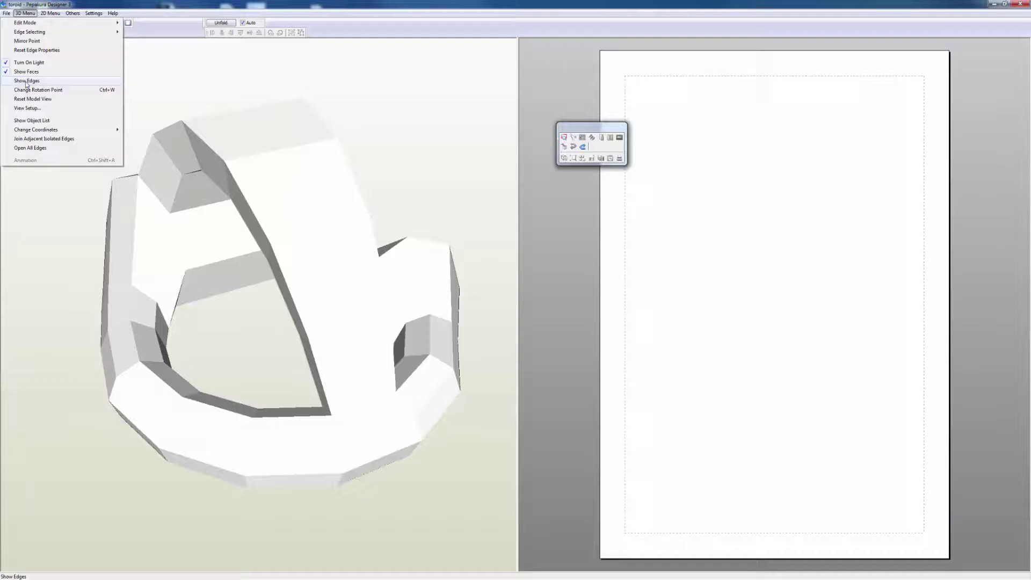
click(8, 84)
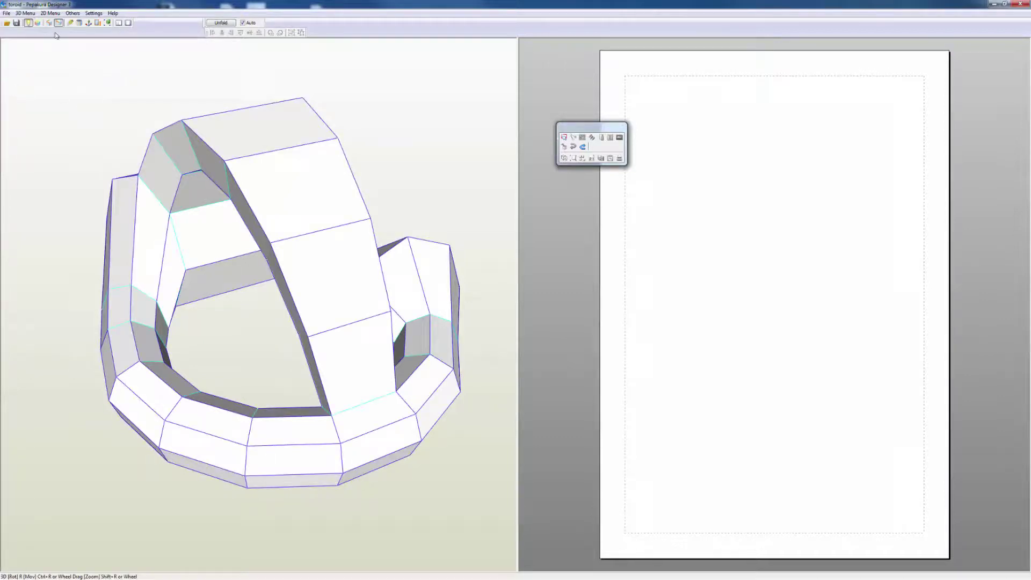
click(25, 13)
Dismiss the display menu, rotate the toroid, and open the Settings menu.
click(223, 85)
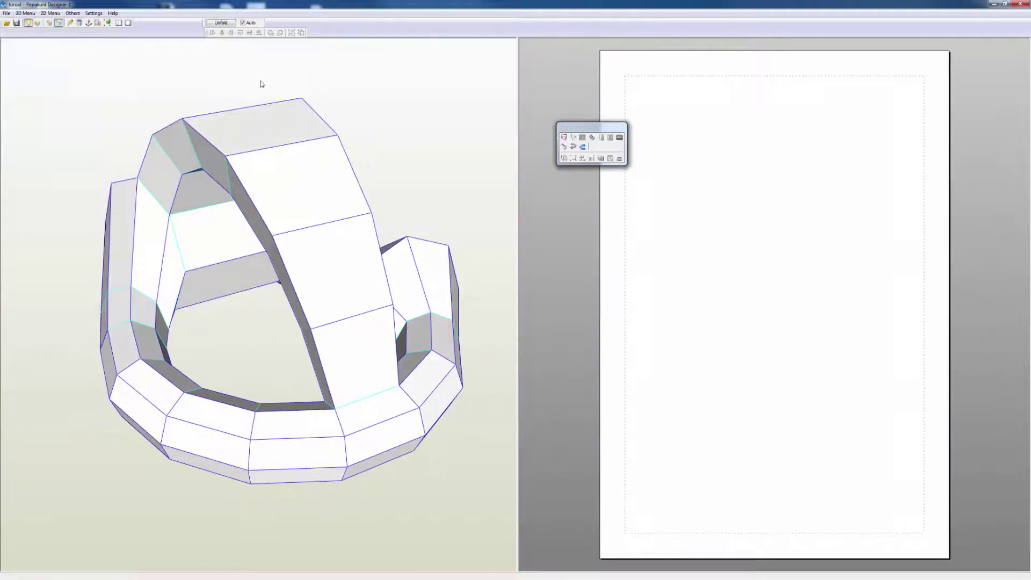
drag(339, 107, 363, 109)
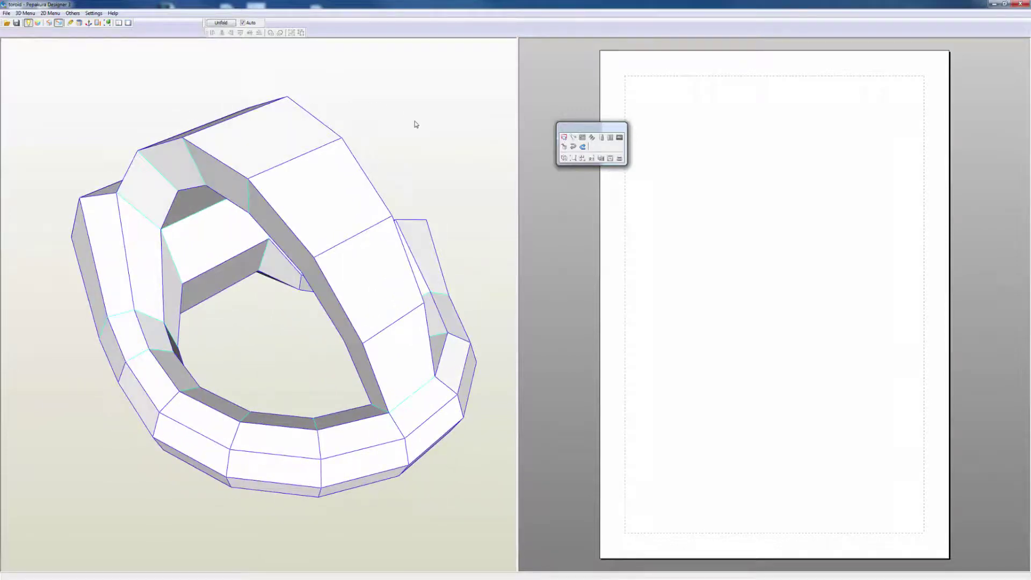
drag(420, 134, 417, 126)
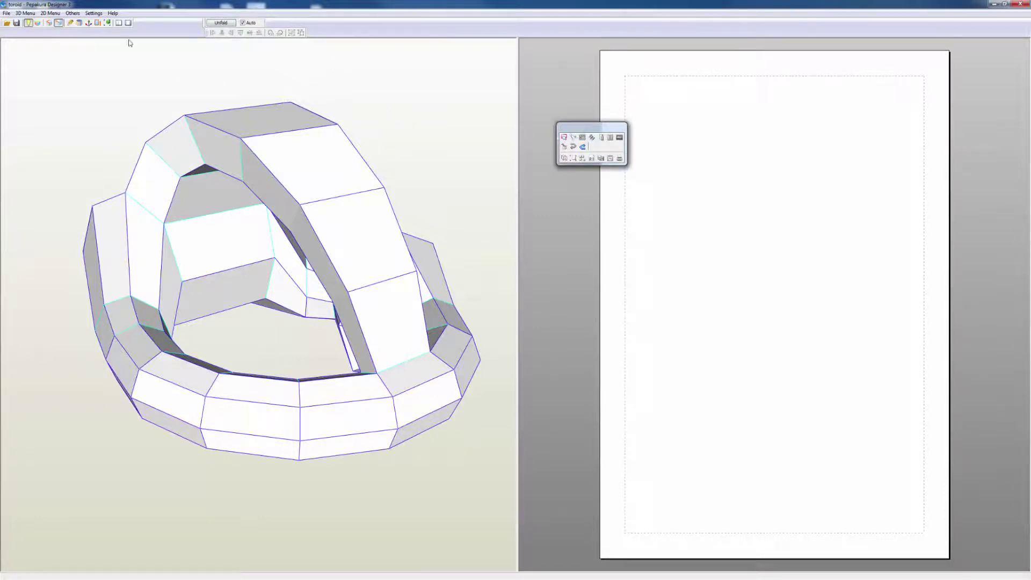
click(94, 14)
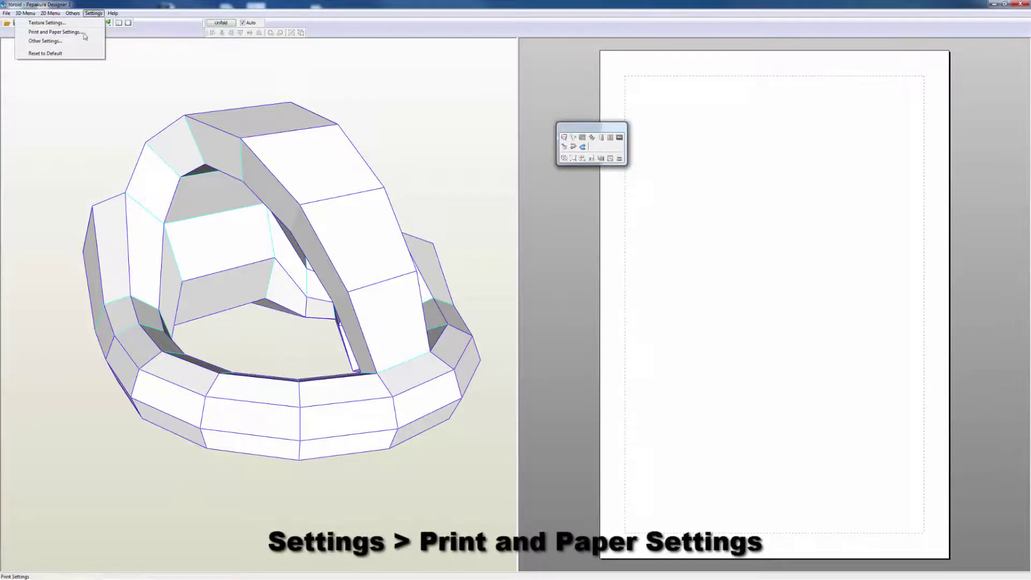
In Print and Paper Settings, choose Other paper size with width 1219 and height 610.
click(59, 31)
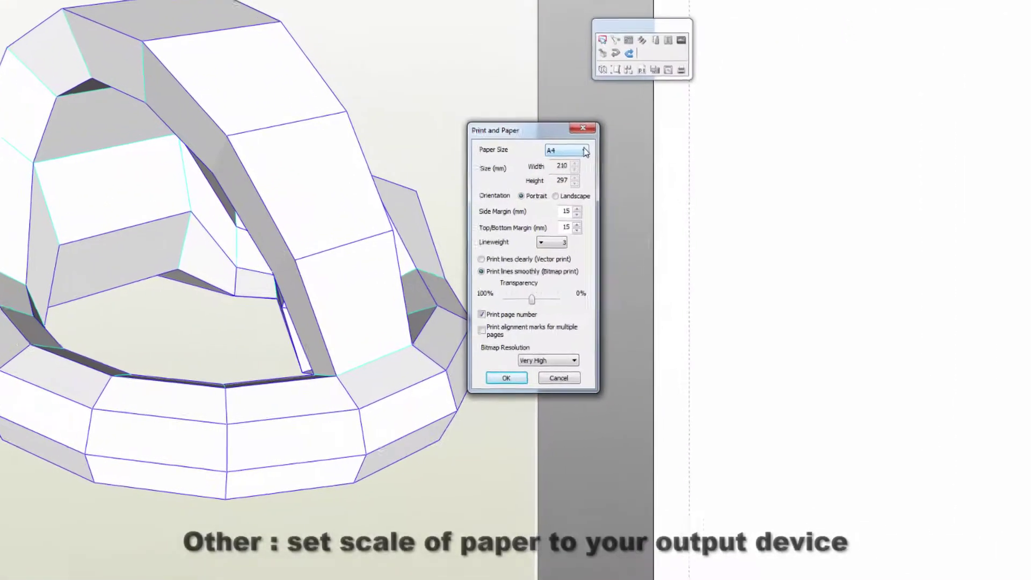
click(551, 215)
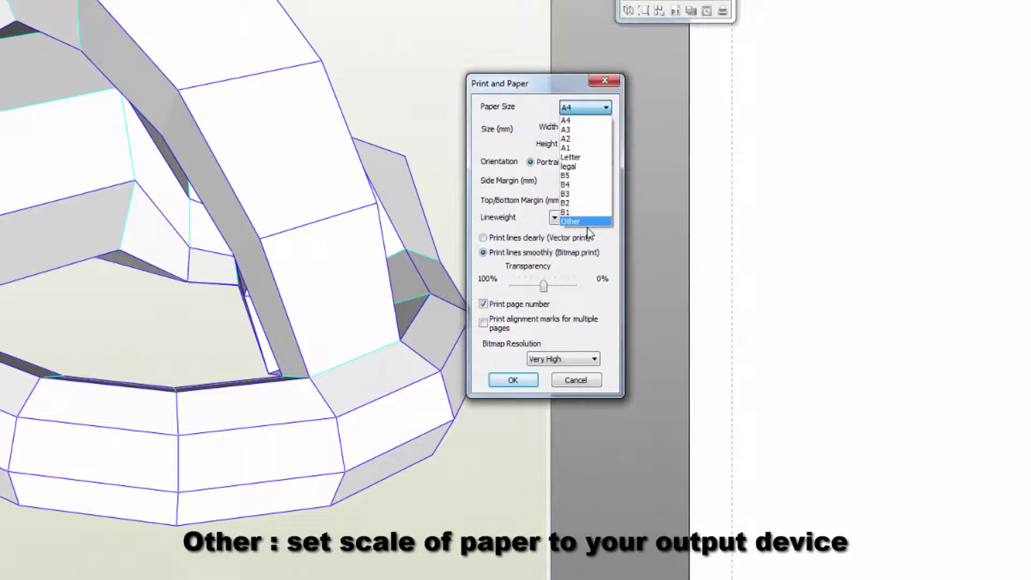
click(589, 223)
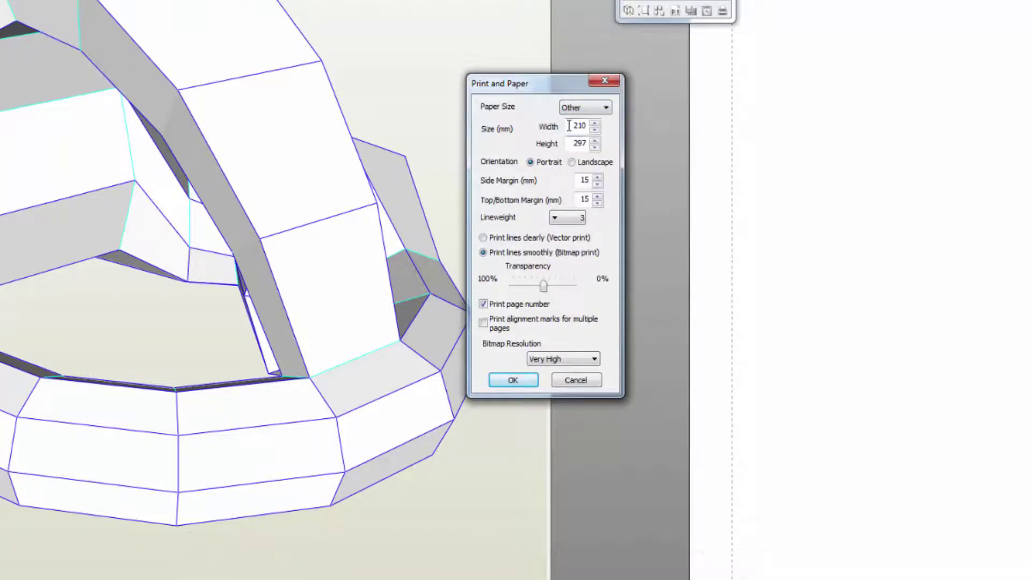
drag(571, 126, 592, 126)
text(1219)
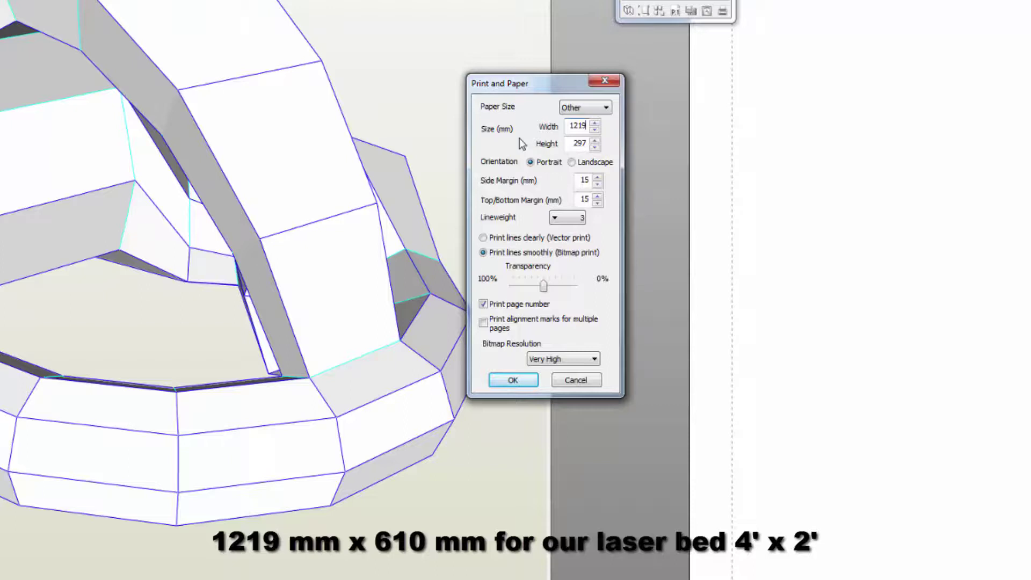
key(Tab)
text(610)
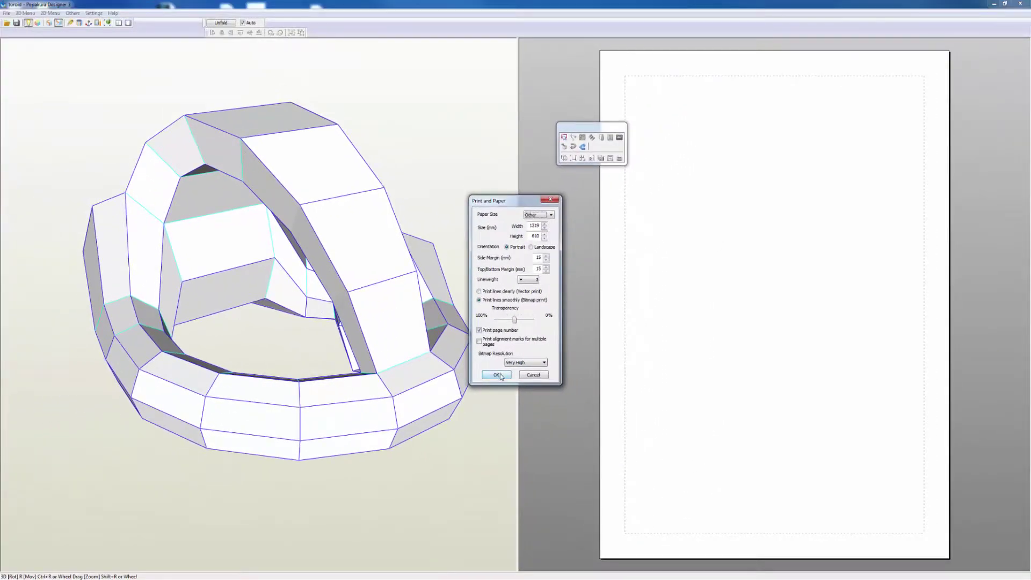
click(497, 375)
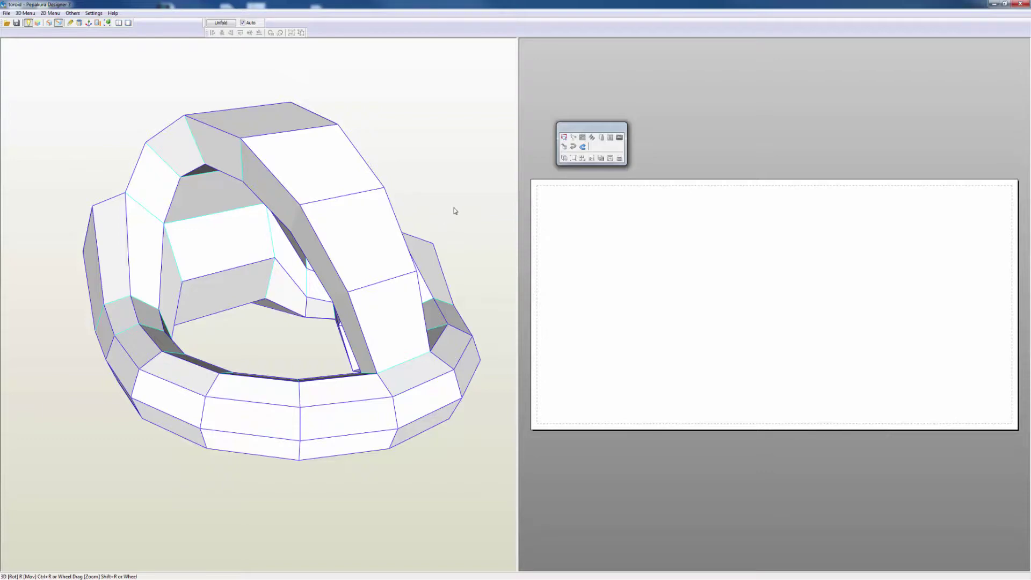
mouse_move(454, 215)
right_down()
mouse_move(403, 225)
mouse_move(461, 220)
mouse_move(456, 208)
mouse_move(451, 215)
right_up()
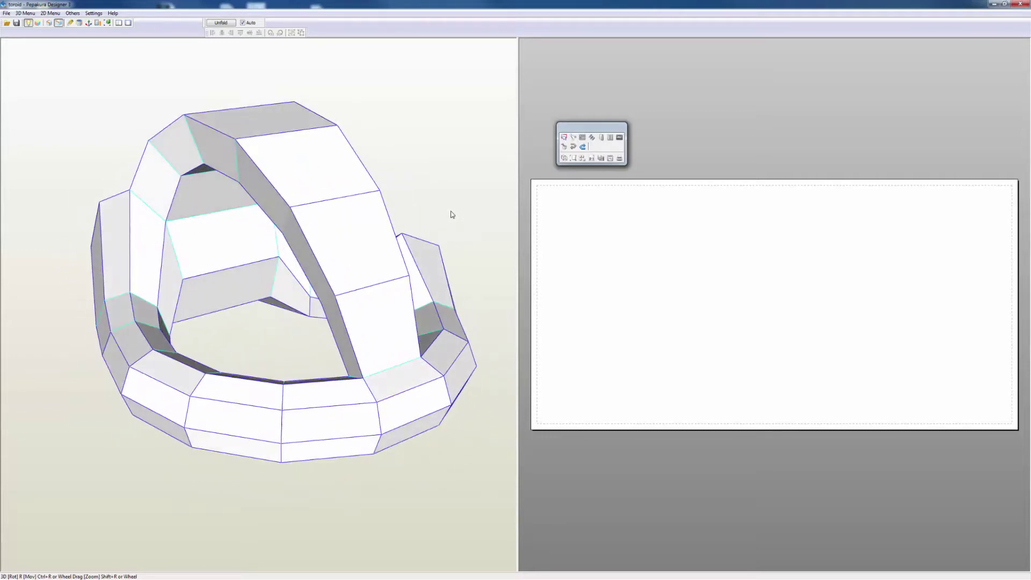
mouse_move(452, 215)
right_down()
mouse_move(462, 214)
mouse_move(424, 224)
mouse_move(433, 215)
right_up()
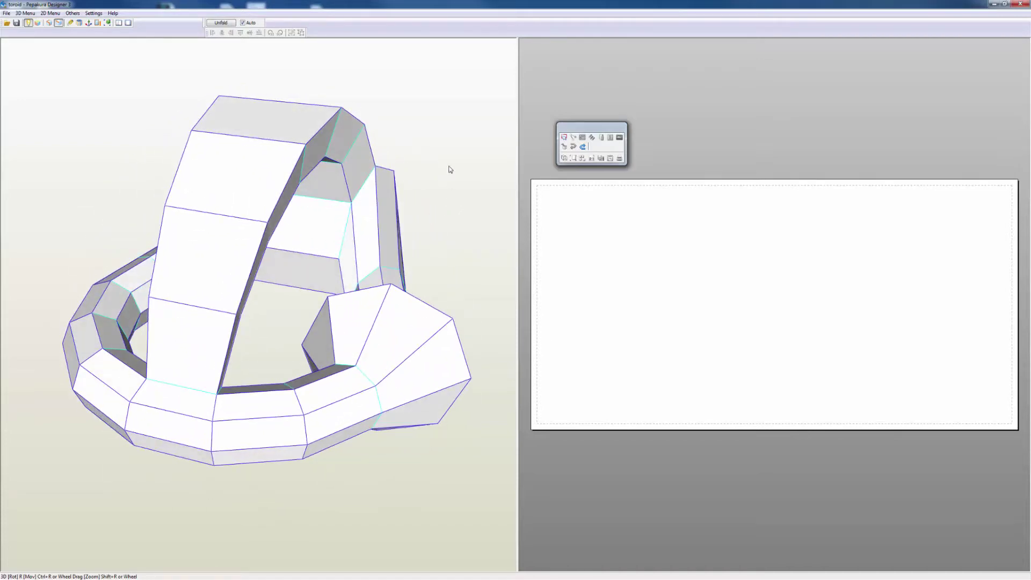